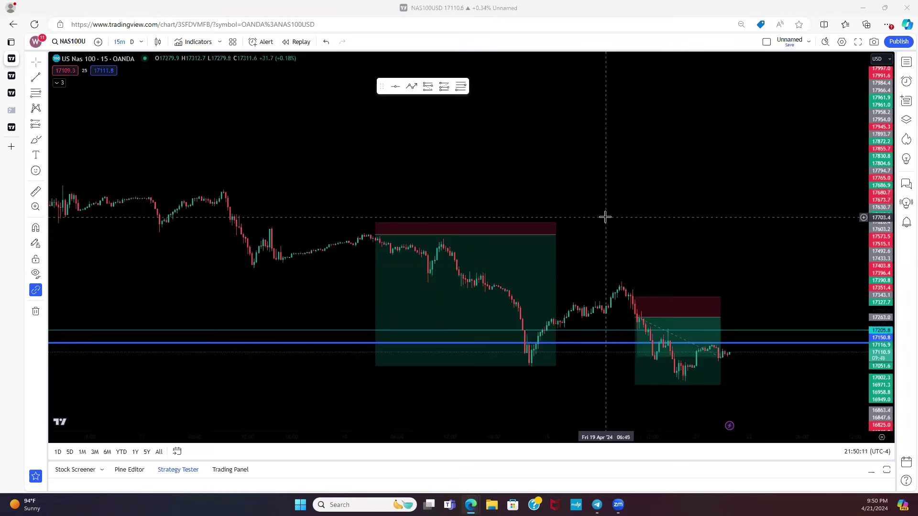
- Scroll the channel chat and jump to the original quarterly recap message
scroll(550, 224, "down", 2)
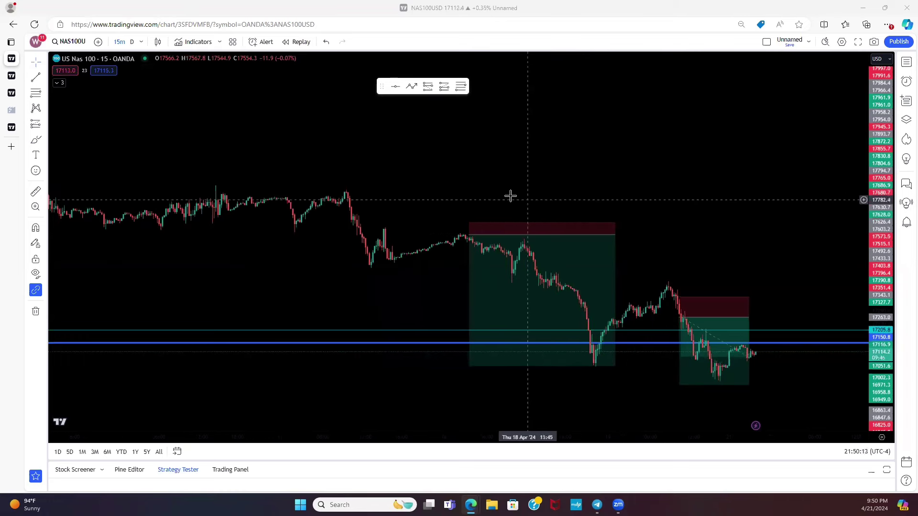
left_click_drag(511, 196, 416, 153)
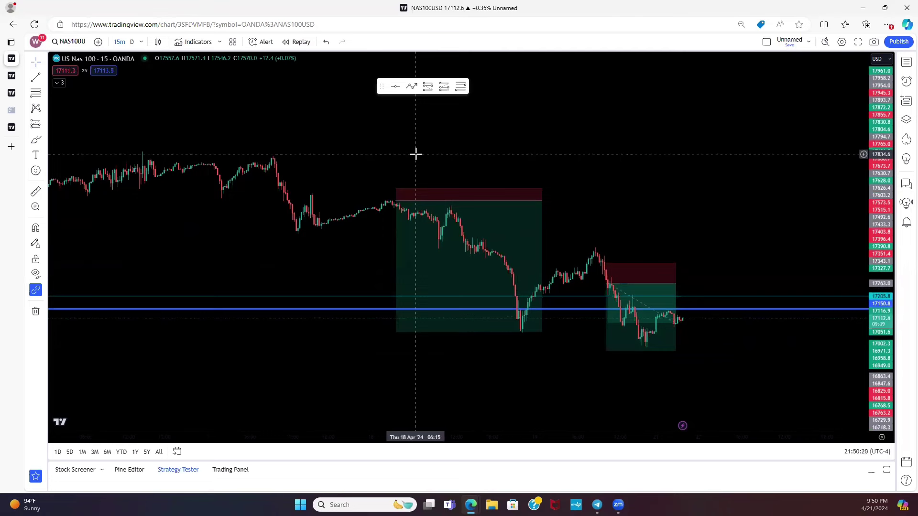
scroll(535, 177, "down", 1)
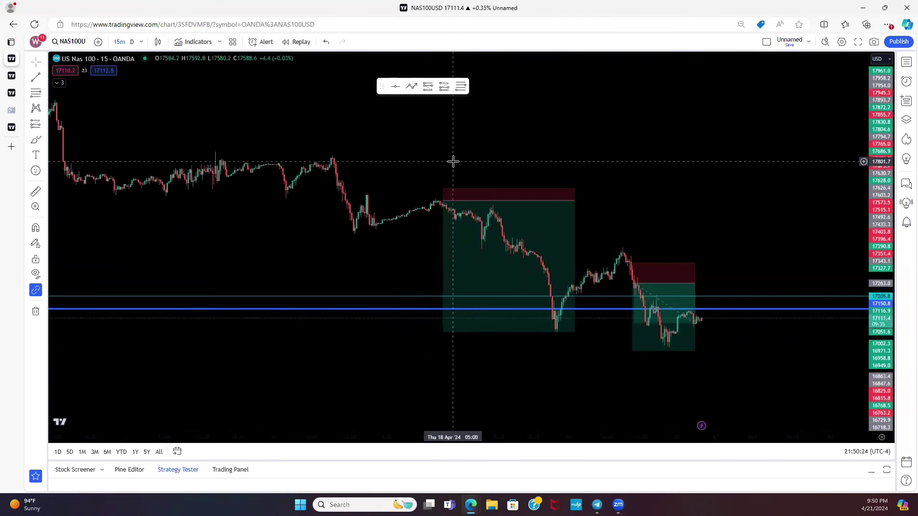
scroll(456, 151, "up", 1)
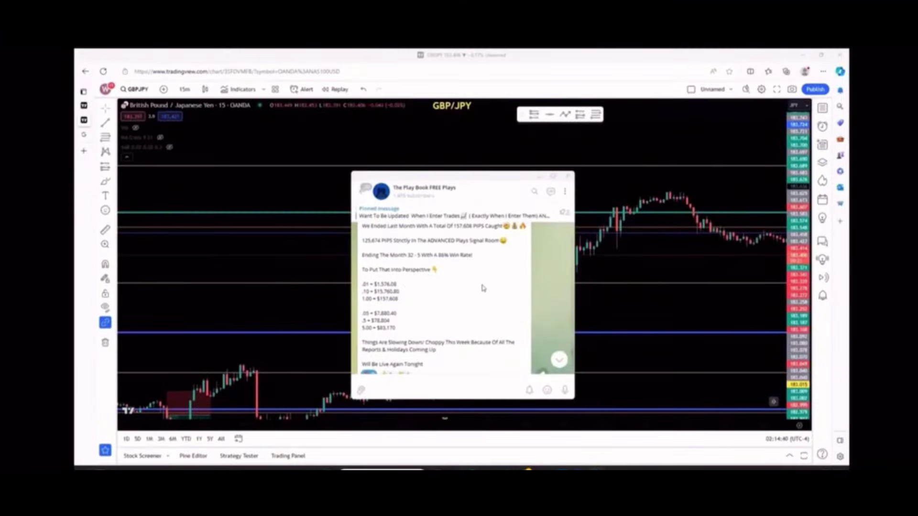
scroll(476, 273, "down", 3)
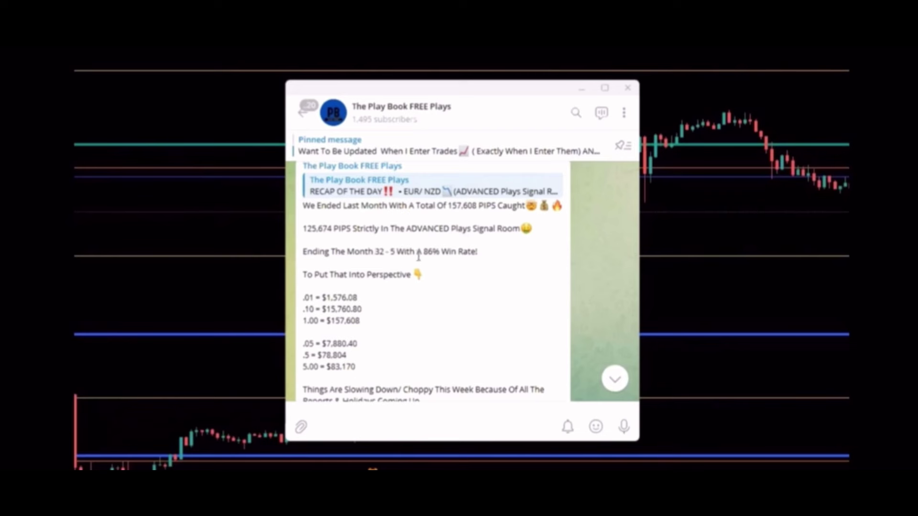
left_click(391, 191)
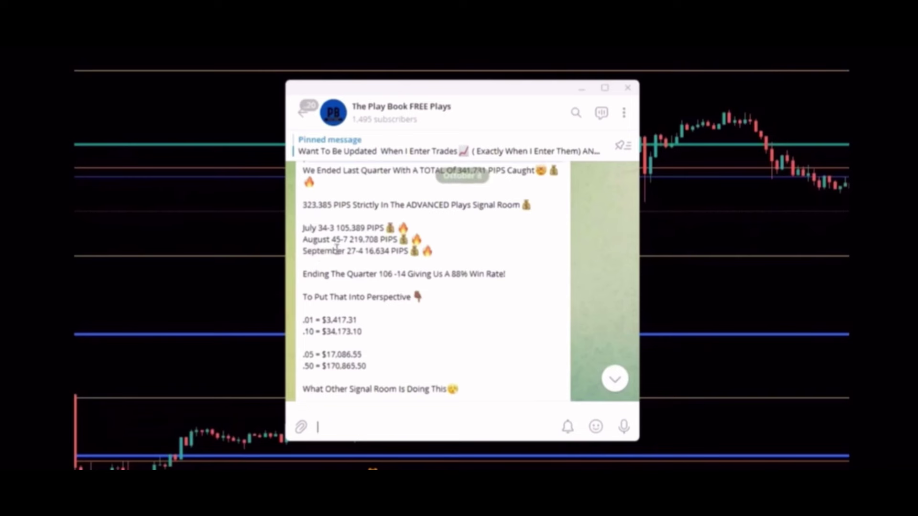
- Jump to the original SOLD GBP/NZD signal and withdraw its fire reaction
scroll(339, 237, "up", 1)
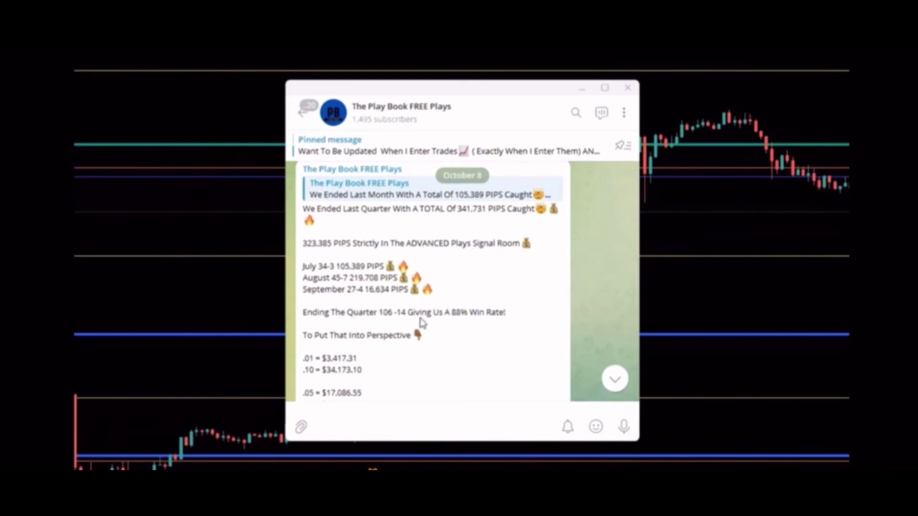
left_click(368, 196)
scroll(476, 199, "up", 1)
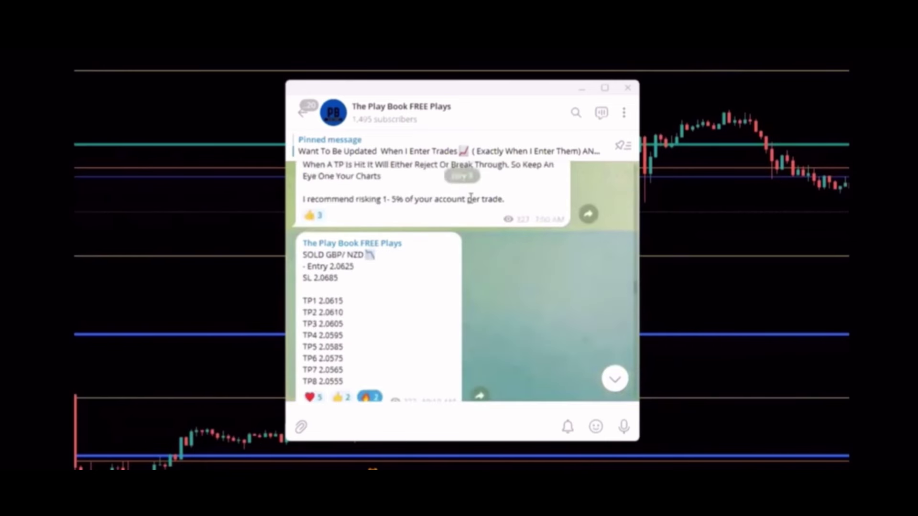
scroll(459, 267, "down", 1)
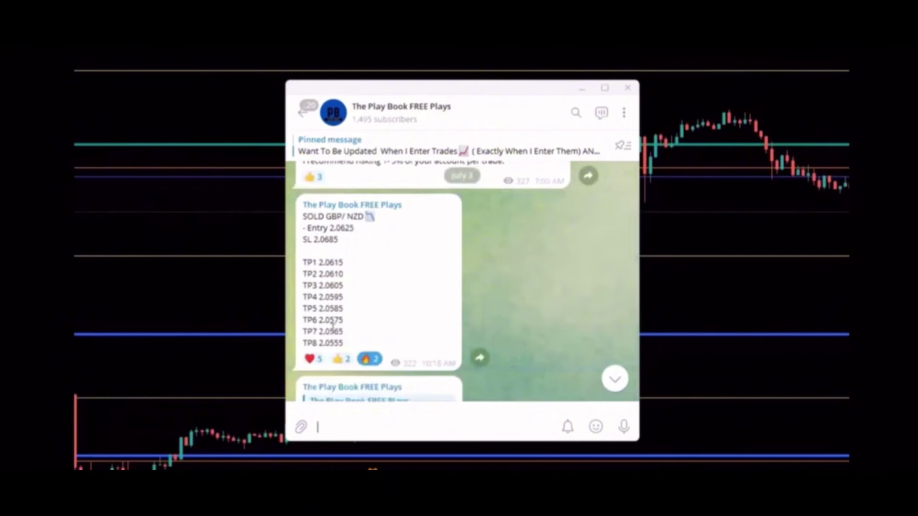
scroll(412, 361, "down", 1)
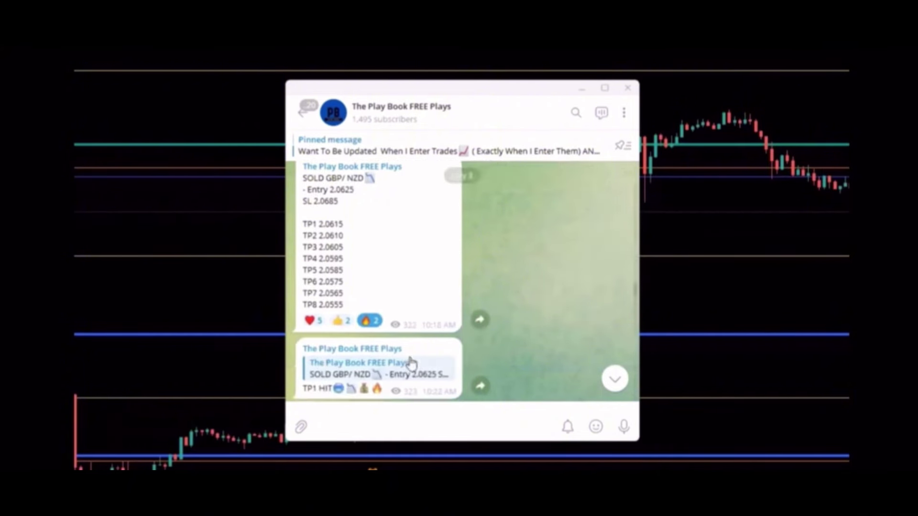
left_click(368, 323)
scroll(381, 282, "down", 15)
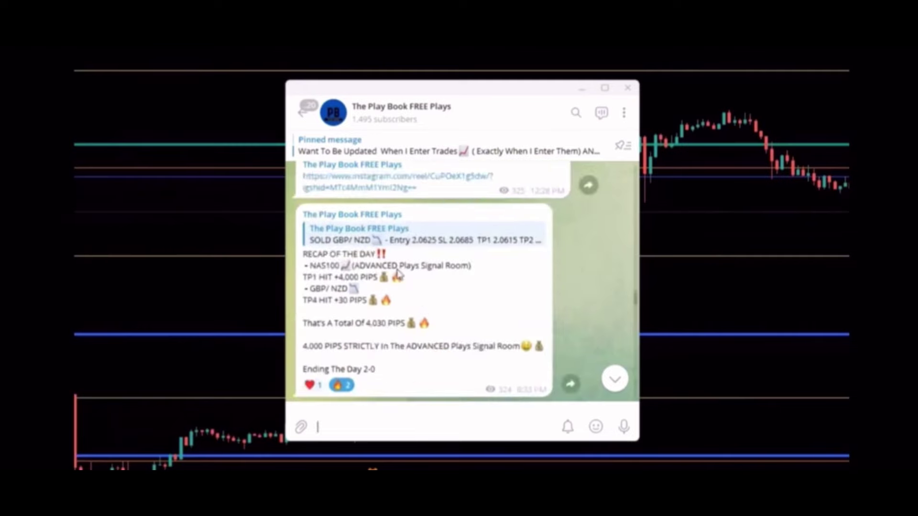
scroll(398, 279, "down", 15)
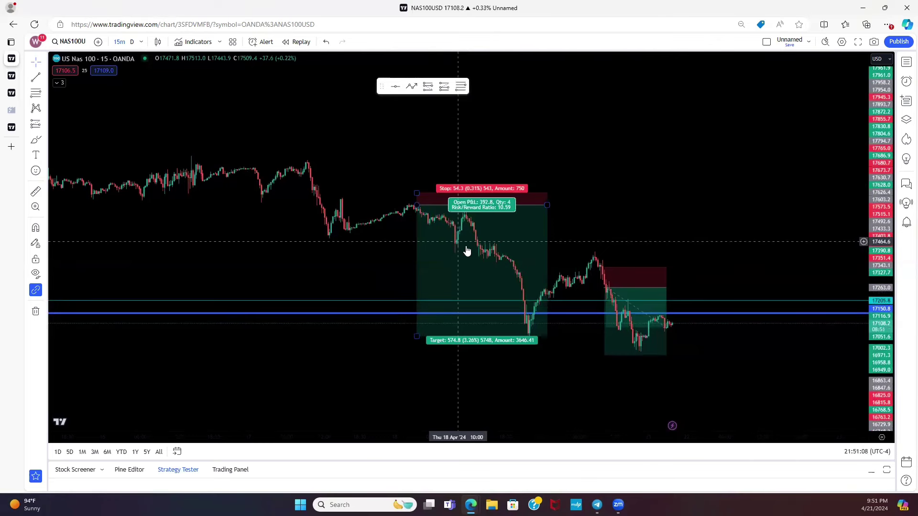
scroll(543, 207, "up", 2)
scroll(557, 285, "down", 1)
scroll(557, 285, "down", 1)
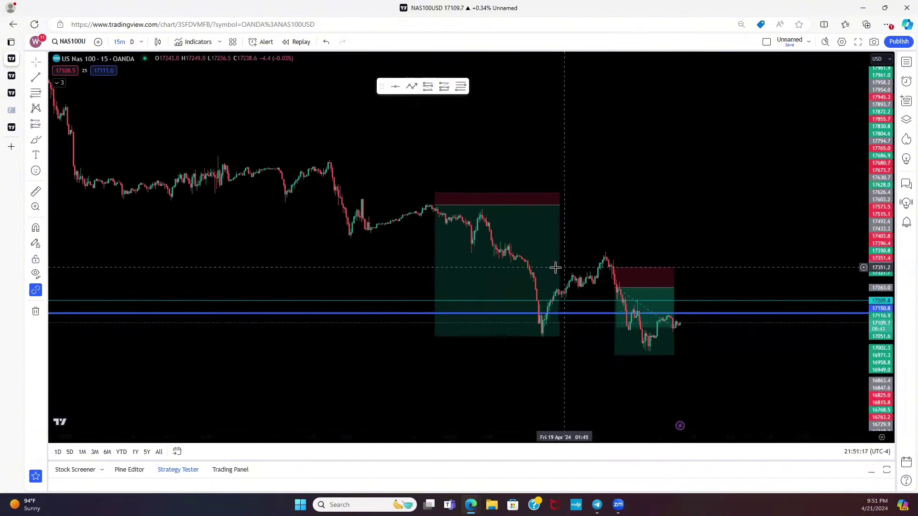
scroll(531, 225, "up", 2)
scroll(598, 351, "down", 2)
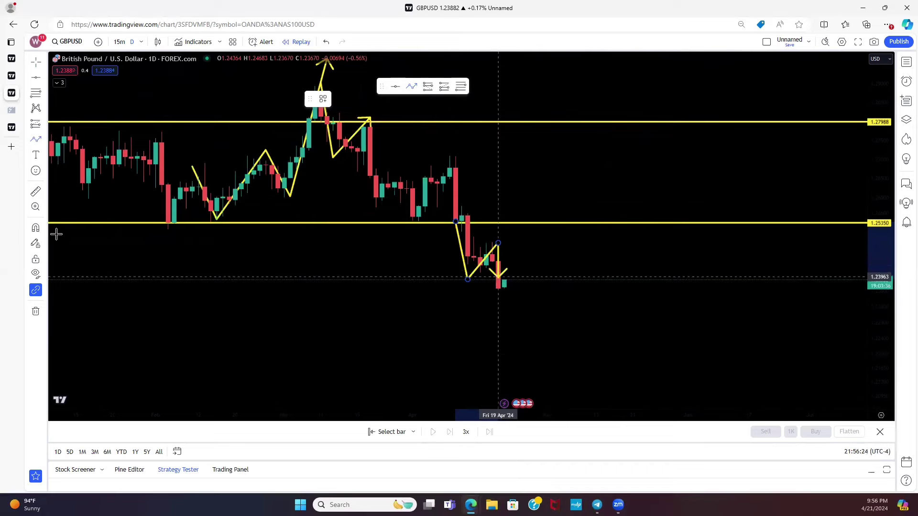
- Switch to the other GBPUSD 15-minute chart from the list of open charts
left_click(57, 233)
left_click(13, 82)
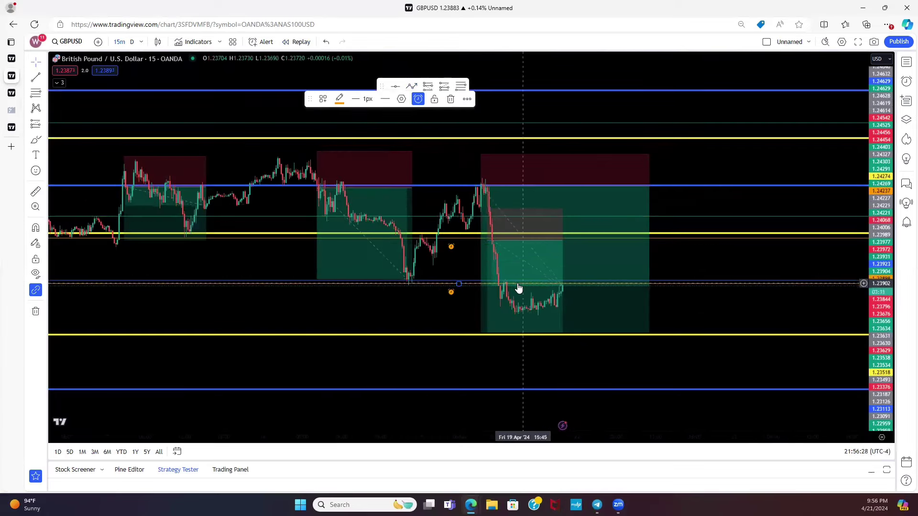
scroll(390, 289, "down", 3)
scroll(443, 260, "down", 2)
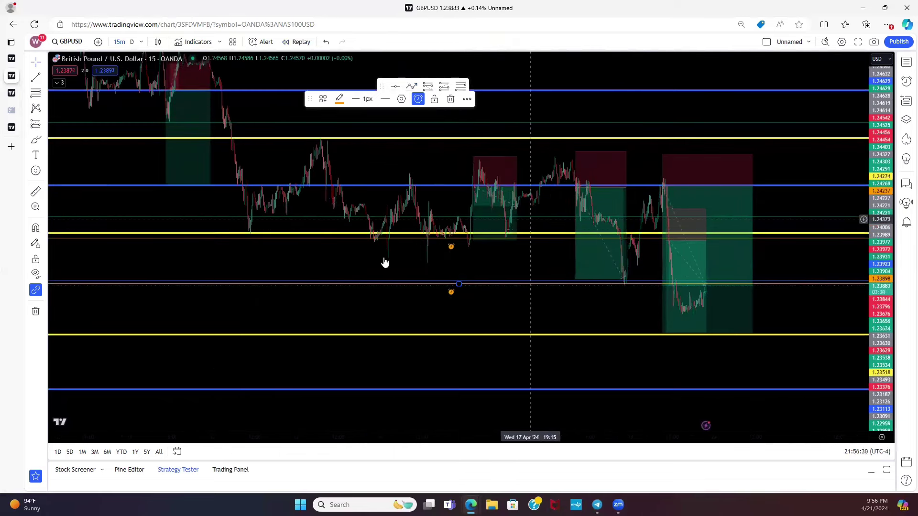
scroll(492, 260, "up", 4)
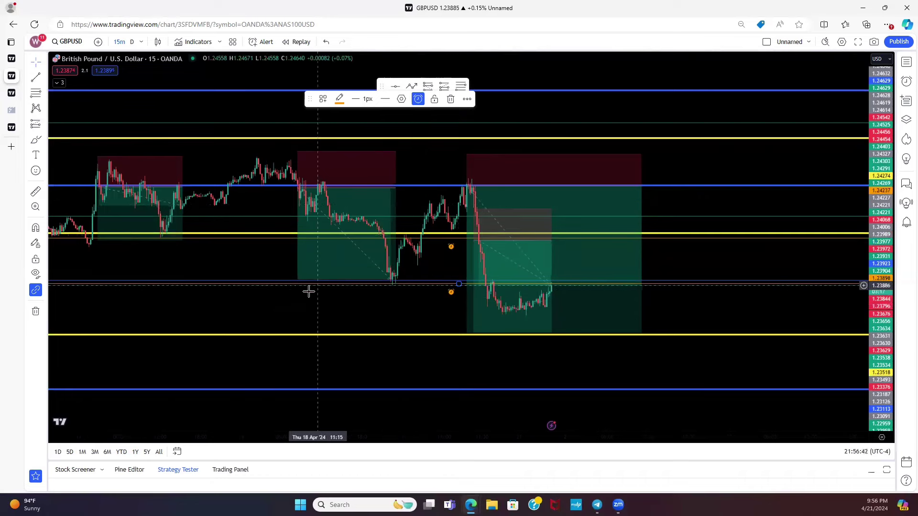
mouse_move(15, 93)
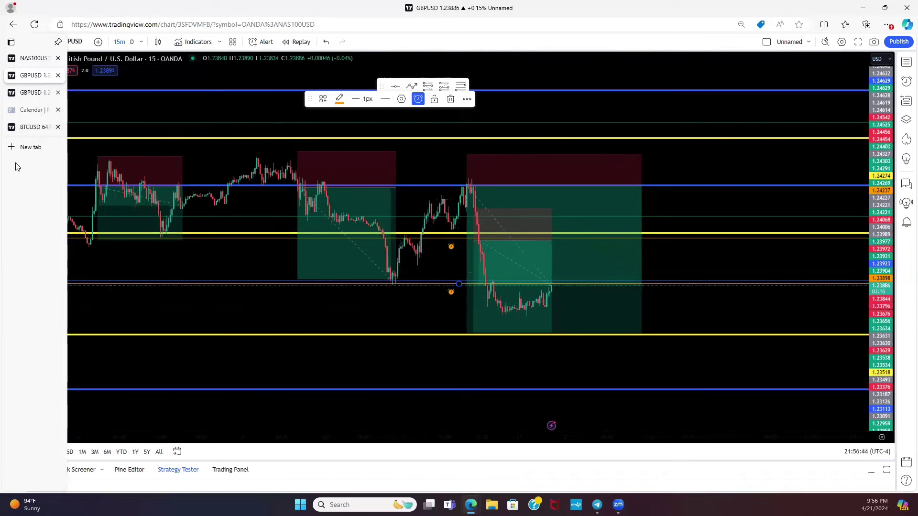
- Bring up the NAS100USD chart tab and zoom its view in and out
left_click(30, 58)
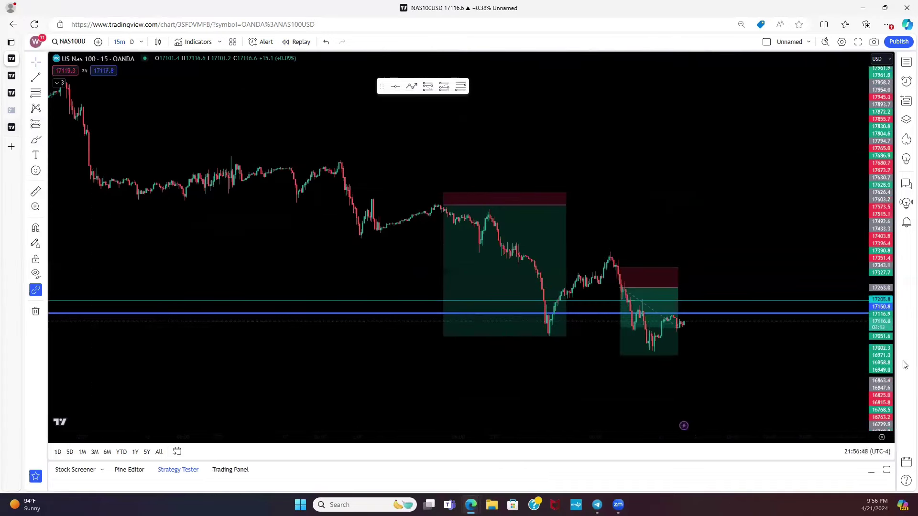
scroll(534, 267, "up", 2)
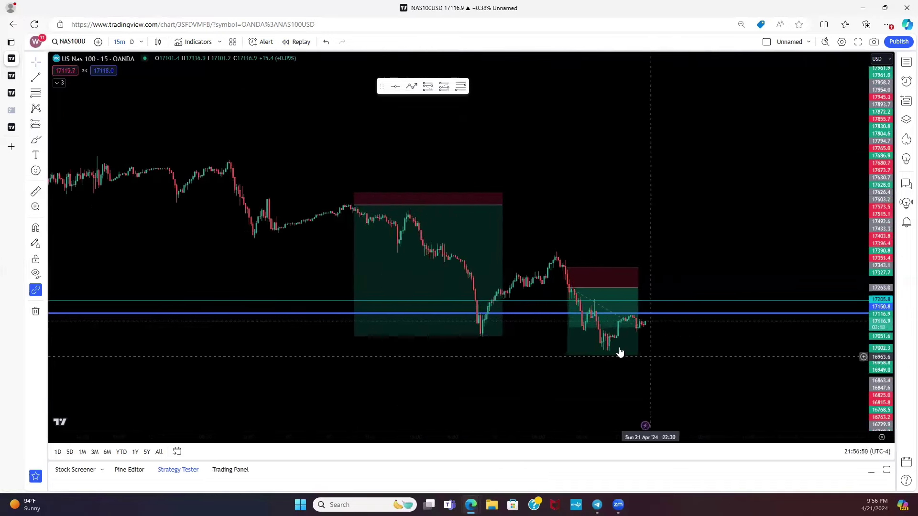
scroll(540, 297, "down", 2)
mouse_move(15, 124)
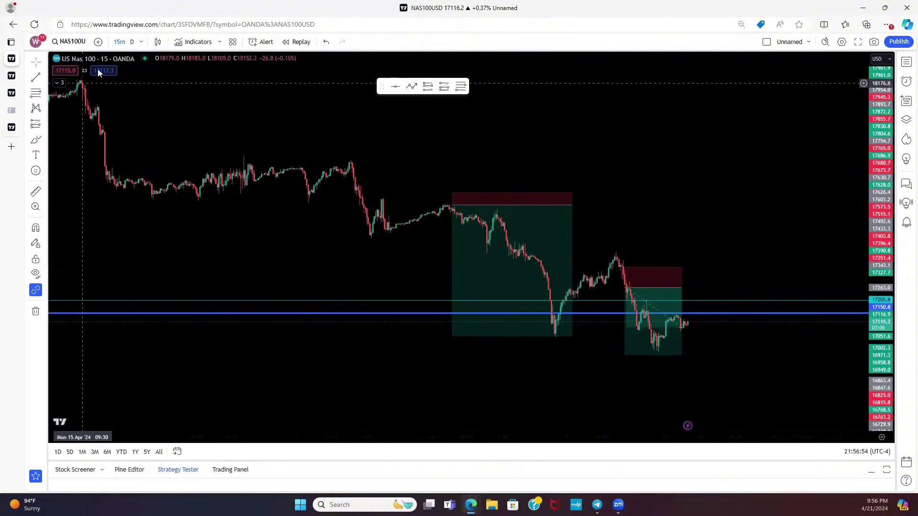
- Switch the NAS100 chart to daily and compress the price scale to show Dec '23–Apr '24
left_click(132, 43)
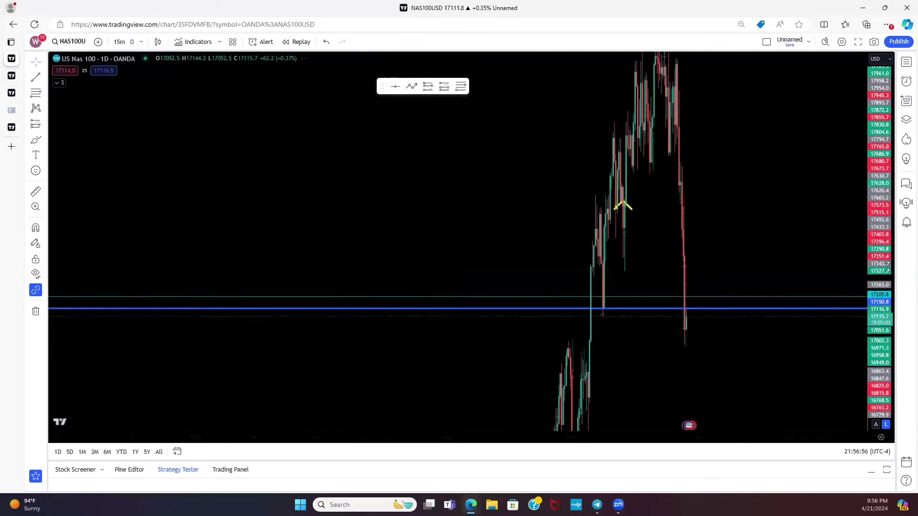
left_click_drag(888, 282, 733, 303)
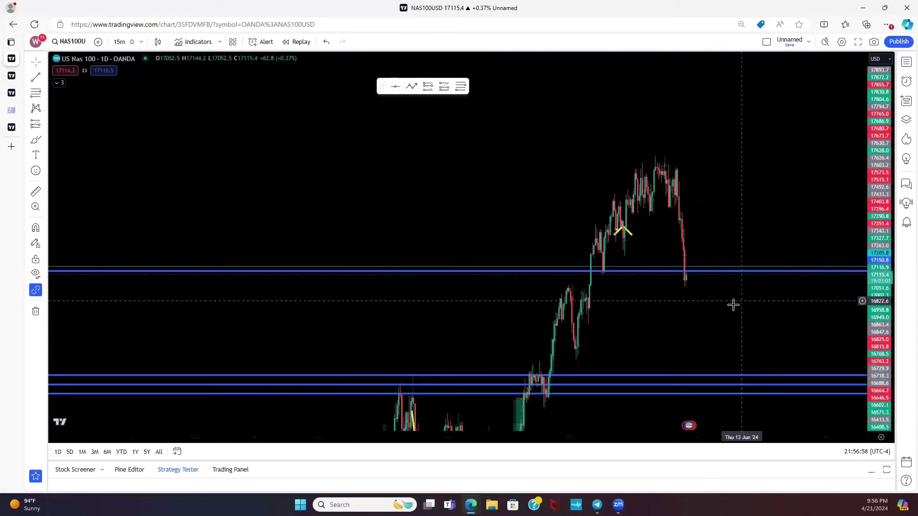
scroll(481, 298, "up", 3)
left_click_drag(582, 217, 582, 239)
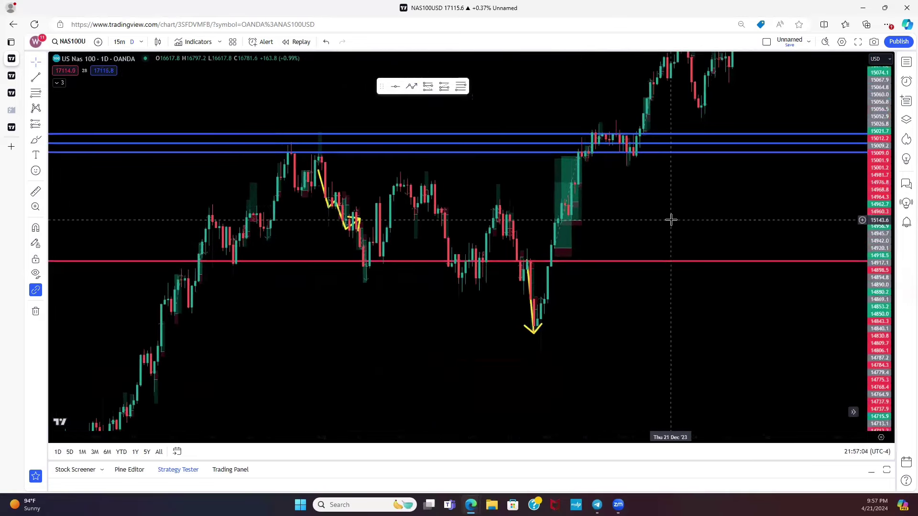
left_click_drag(670, 220, 474, 224)
- Pan back to the Aug–Sep '23 candles, then forward to the April '24 trade
left_click_drag(633, 154, 453, 289)
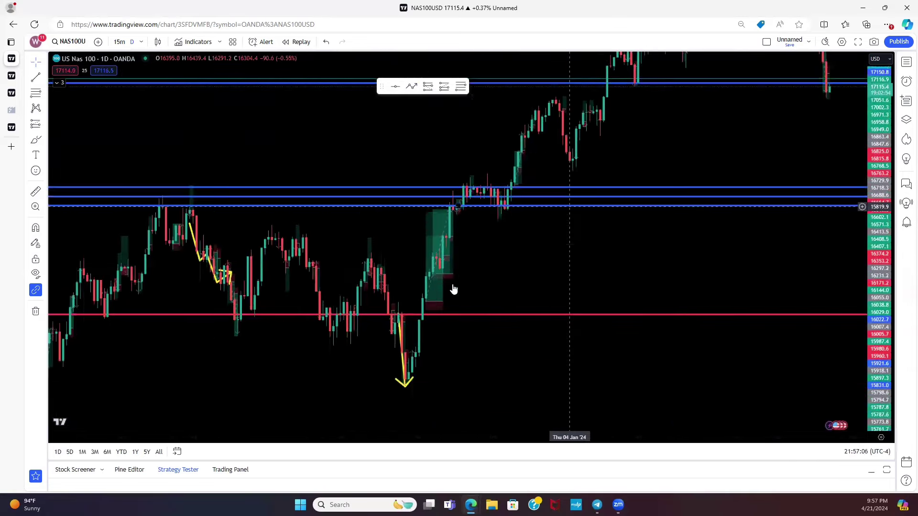
left_click_drag(621, 213, 280, 300)
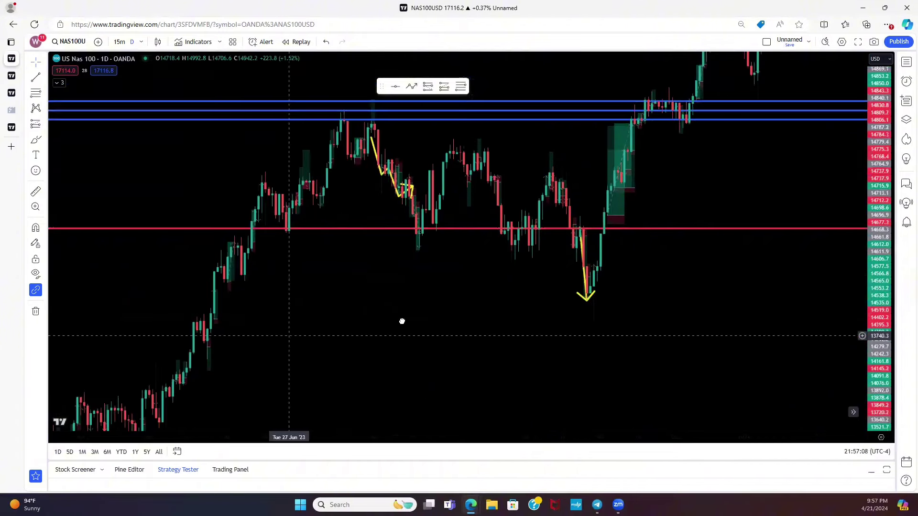
left_click_drag(322, 341, 238, 395)
left_click_drag(605, 262, 417, 282)
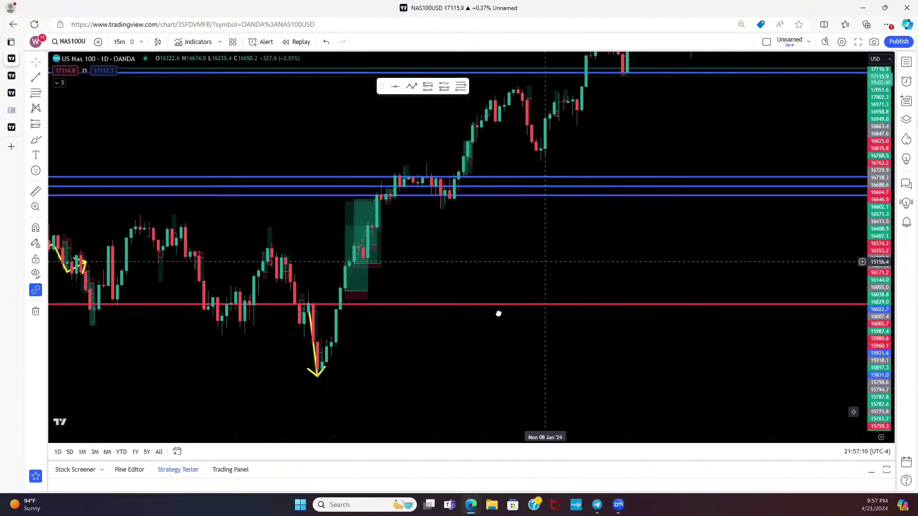
left_click_drag(498, 314, 192, 460)
left_click_drag(620, 275, 399, 291)
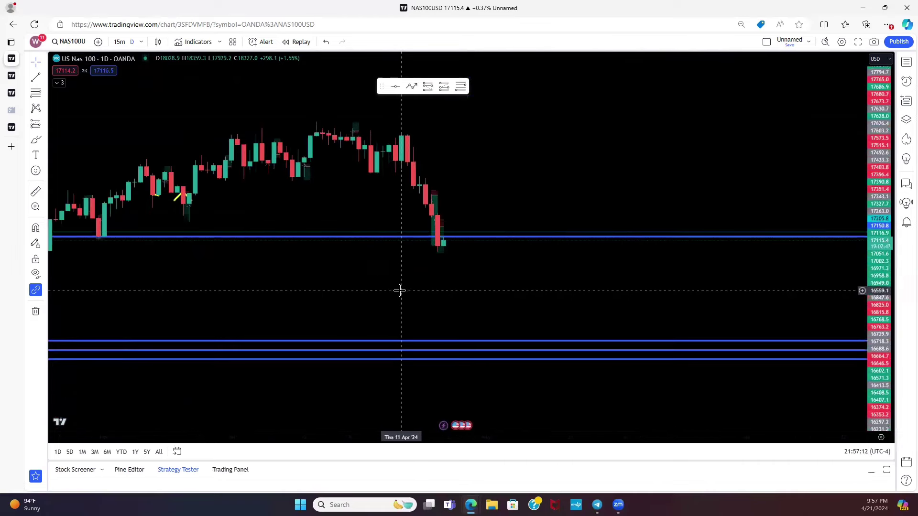
mouse_move(436, 204)
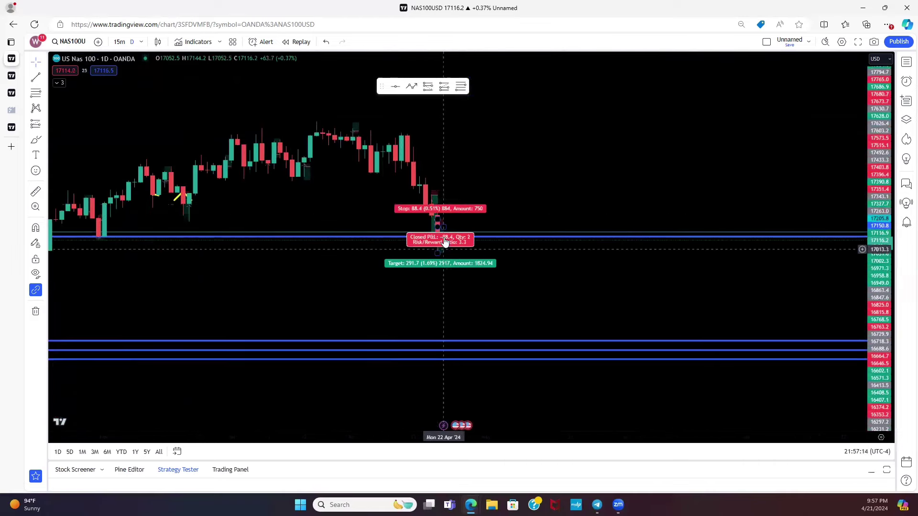
scroll(443, 286, "down", 2)
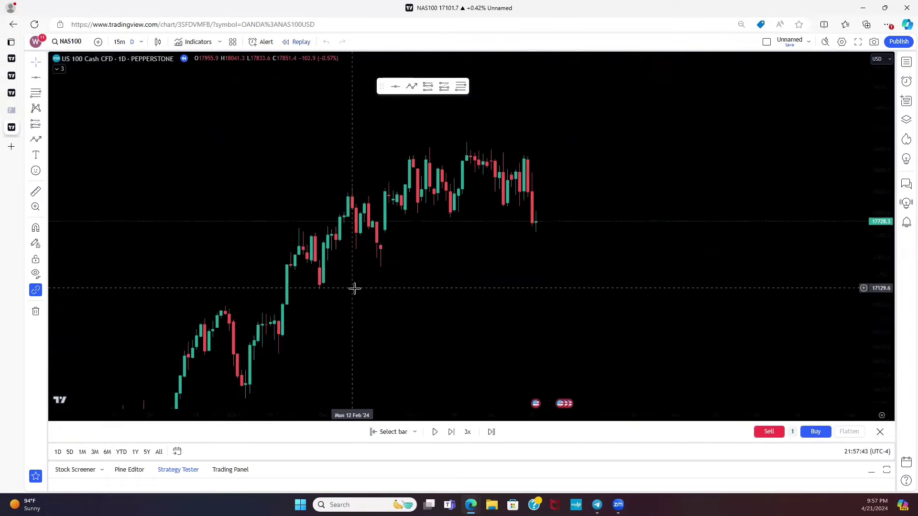
scroll(354, 288, "down", 3)
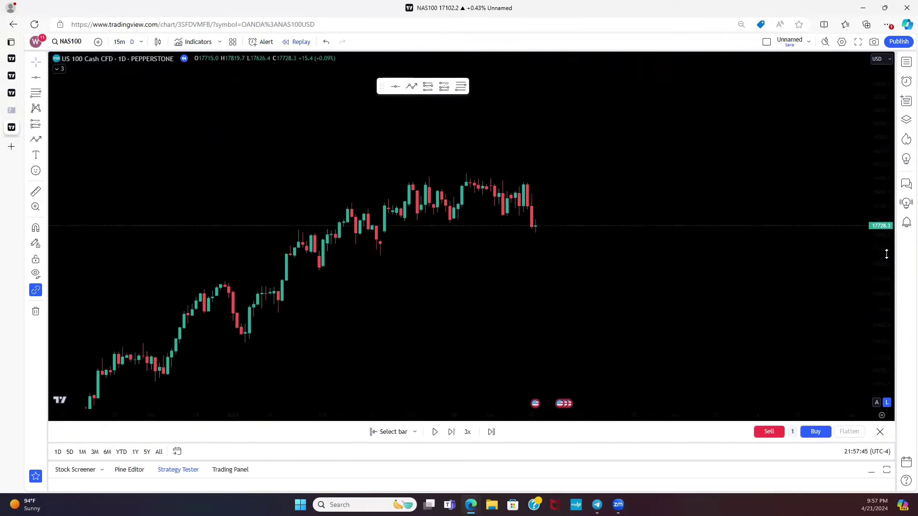
- Draw a zigzag path from the November '23 low up to the February highs, then delete it
scroll(427, 321, "down", 2)
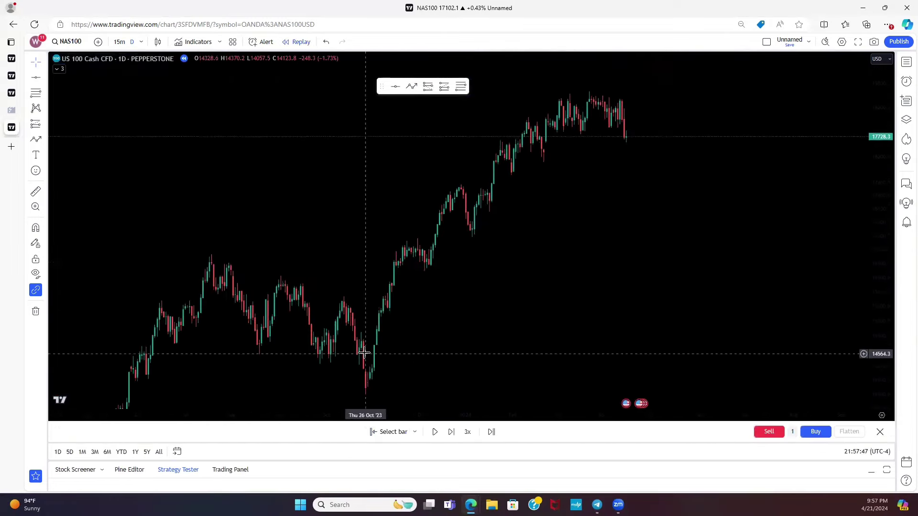
scroll(469, 167, "right", 2)
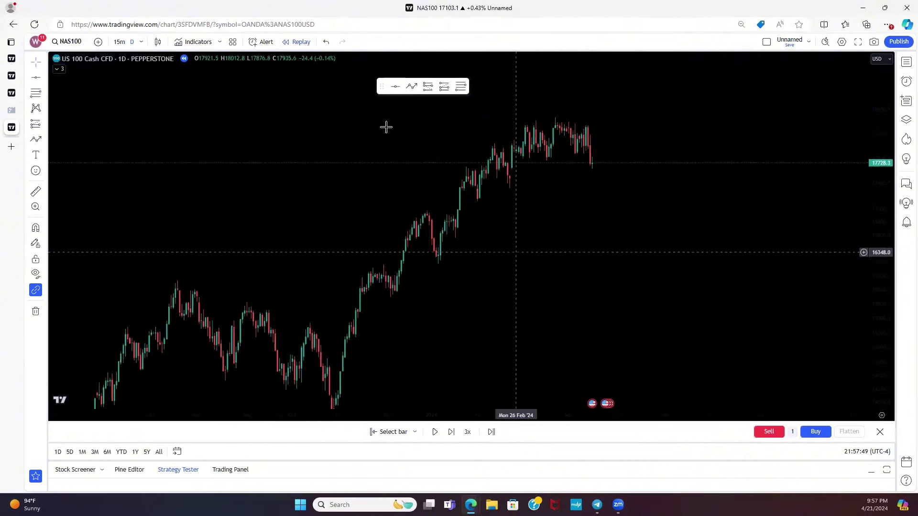
left_click(411, 89)
left_click(331, 358)
left_click(345, 318)
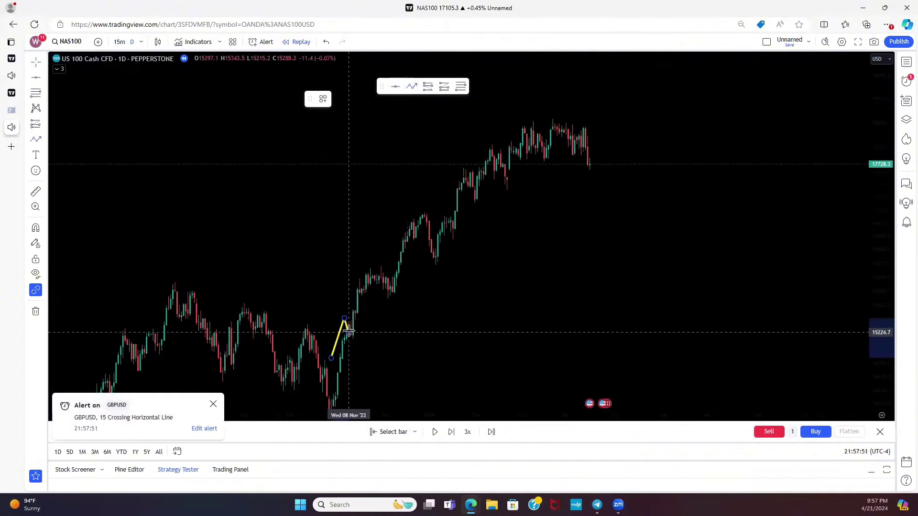
left_click(349, 332)
left_click(360, 281)
left_click(372, 297)
left_click(381, 269)
left_click(391, 292)
left_click(410, 223)
left_click(417, 241)
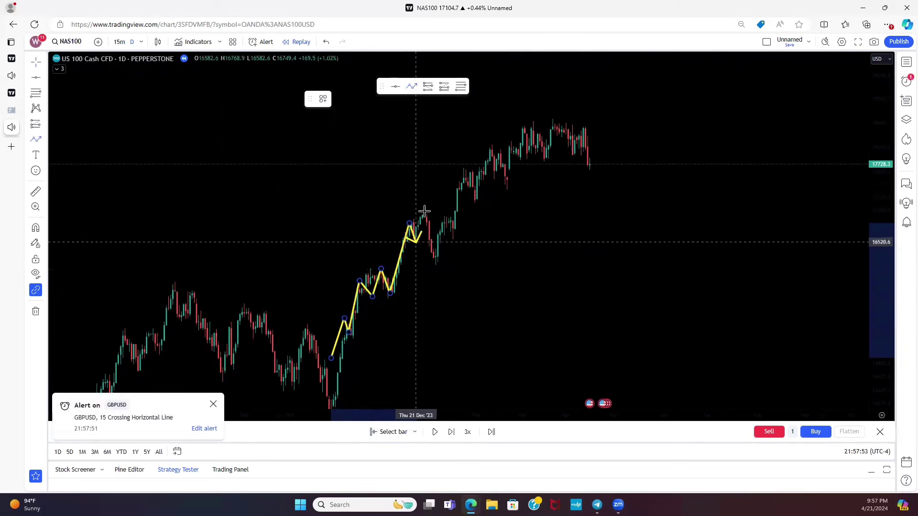
left_click(424, 211)
left_click(439, 253)
left_click(446, 207)
left_click(461, 228)
left_click(474, 161)
left_click(494, 190)
left_click(507, 146)
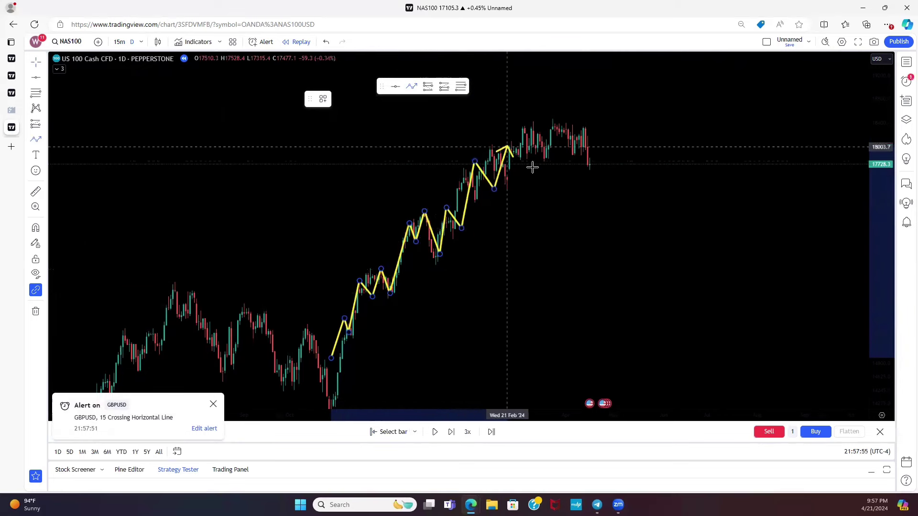
scroll(532, 167, "up", 3)
double_click(378, 169)
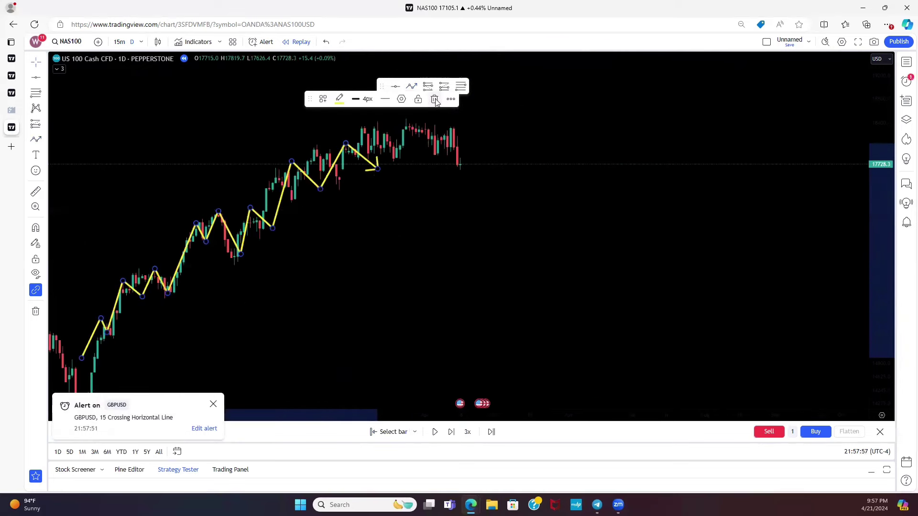
left_click(434, 99)
- Redraw the zigzag across the Feb–Apr '24 range, finishing with a rightward arrow along the top
scroll(512, 303, "up", 3)
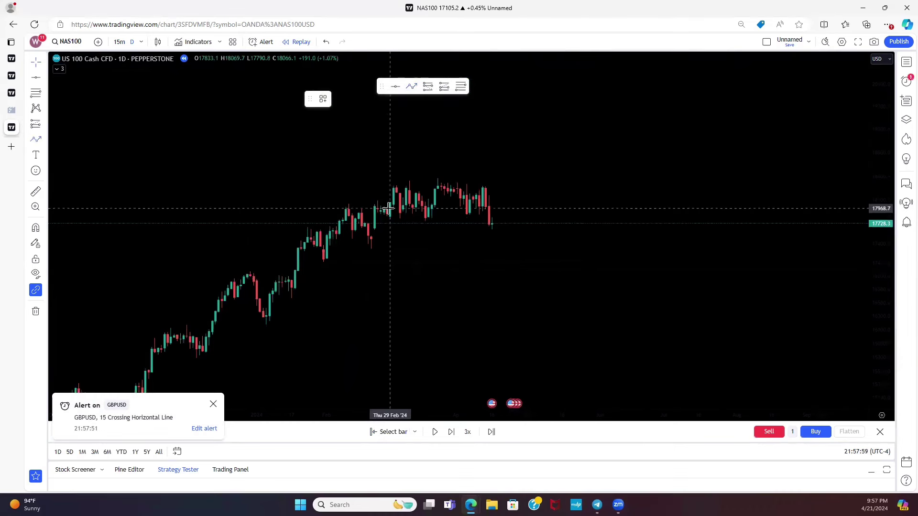
left_click(374, 224)
left_click(394, 183)
left_click(403, 220)
left_click(416, 183)
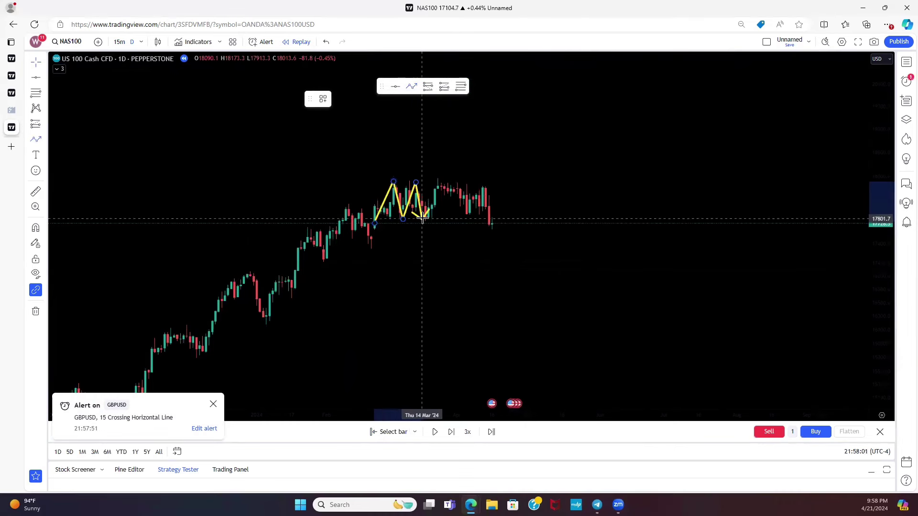
left_click(423, 219)
left_click(444, 178)
left_click(460, 217)
left_click(488, 183)
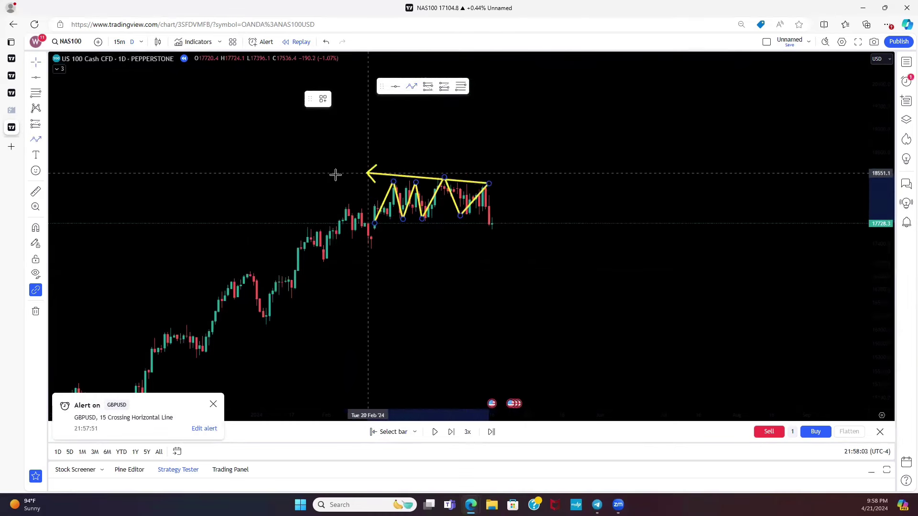
left_click(310, 184)
double_click(530, 182)
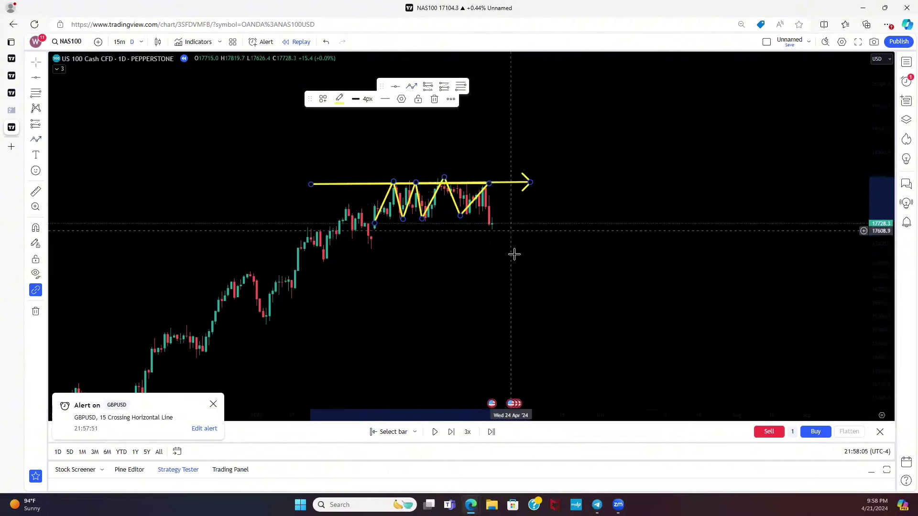
left_click_drag(514, 254, 491, 247)
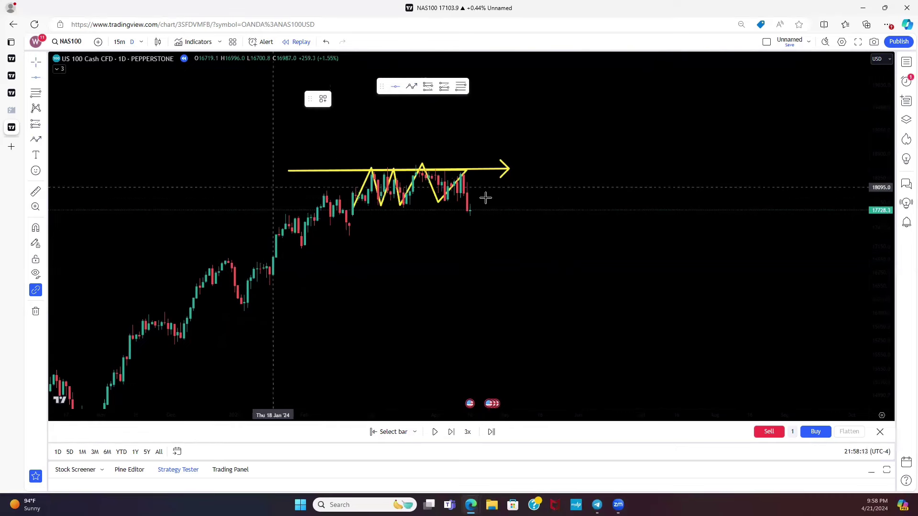
- Place a horizontal line along the range's base at 17829.5
left_click(385, 200)
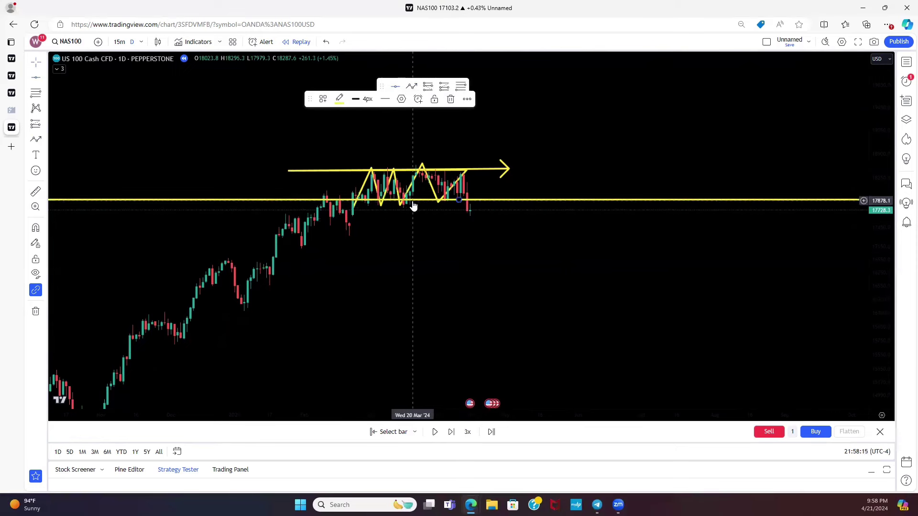
left_click_drag(414, 207, 410, 240)
left_click(410, 240)
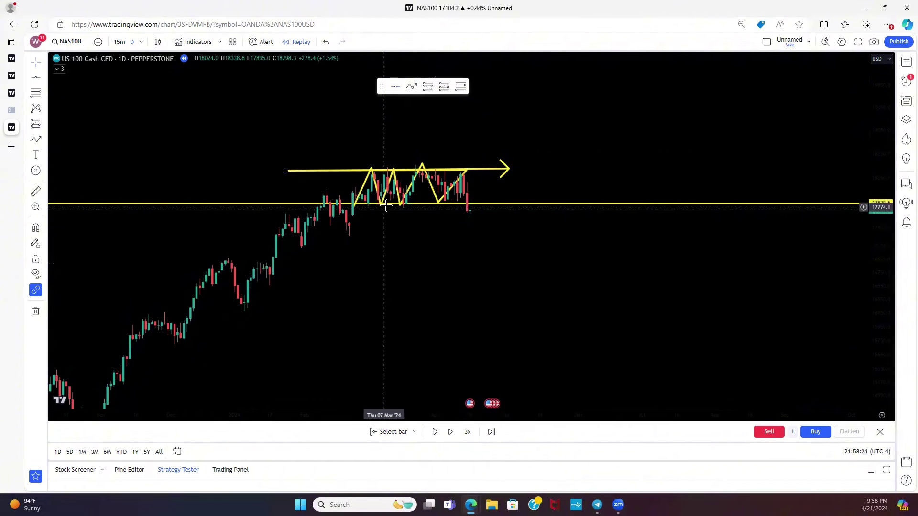
- Draw an upward breakout projection path above the range top, then delete it
left_click(412, 86)
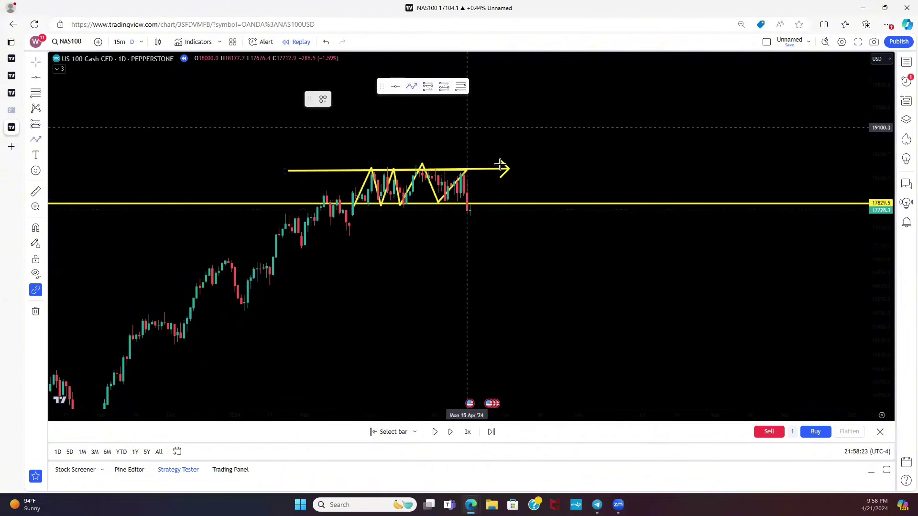
left_click(463, 175)
left_click(470, 150)
left_click(485, 170)
left_click(511, 123)
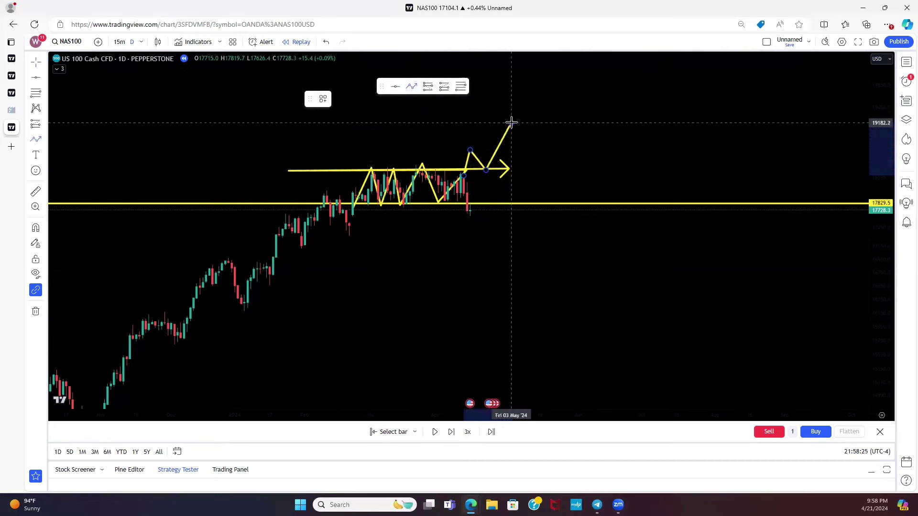
key("Escape")
left_click(481, 282)
scroll(481, 281, "up", 5)
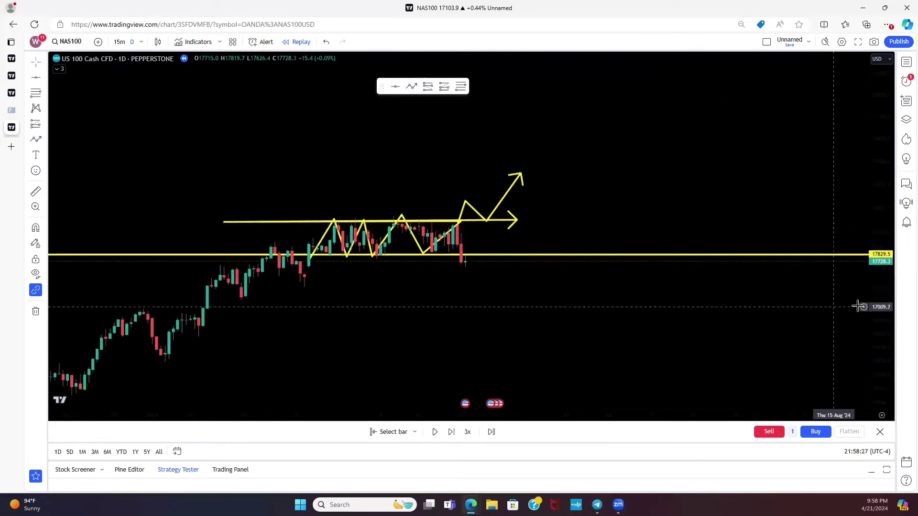
left_click(388, 175)
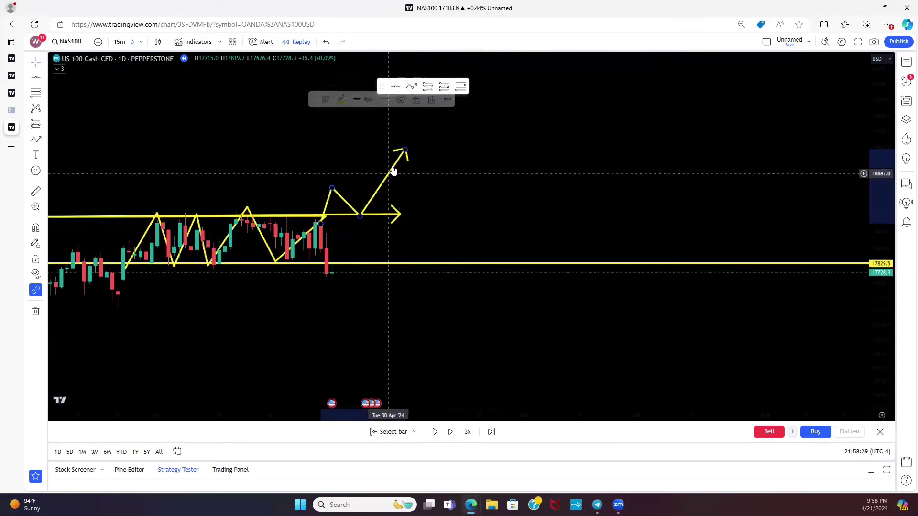
left_click(432, 100)
- Draw a yellow arrow dropping from the support break toward about 16315
left_click_drag(435, 173, 488, 117)
scroll(483, 279, "down", 3)
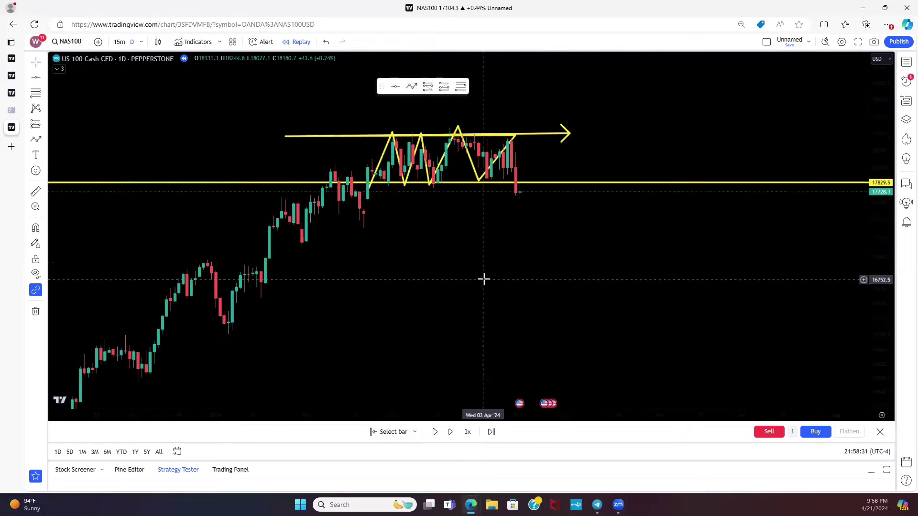
left_click(411, 86)
left_click(508, 161)
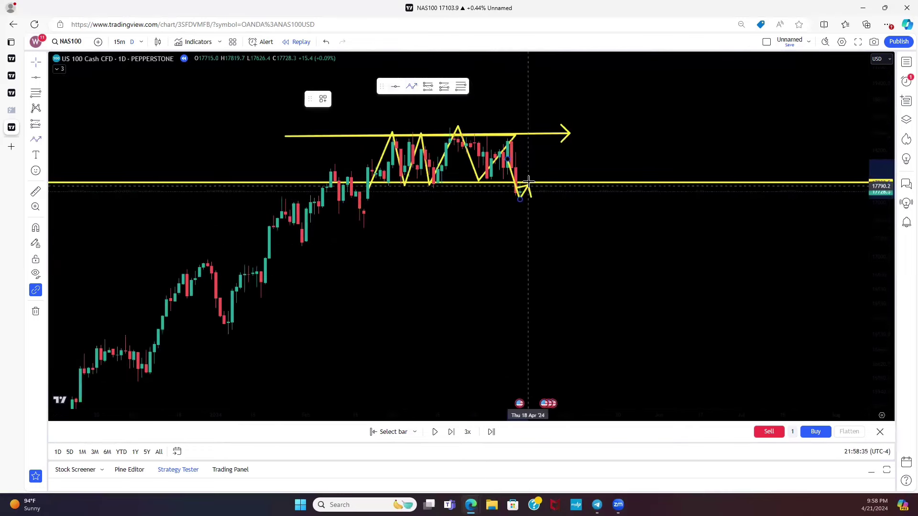
double_click(565, 342)
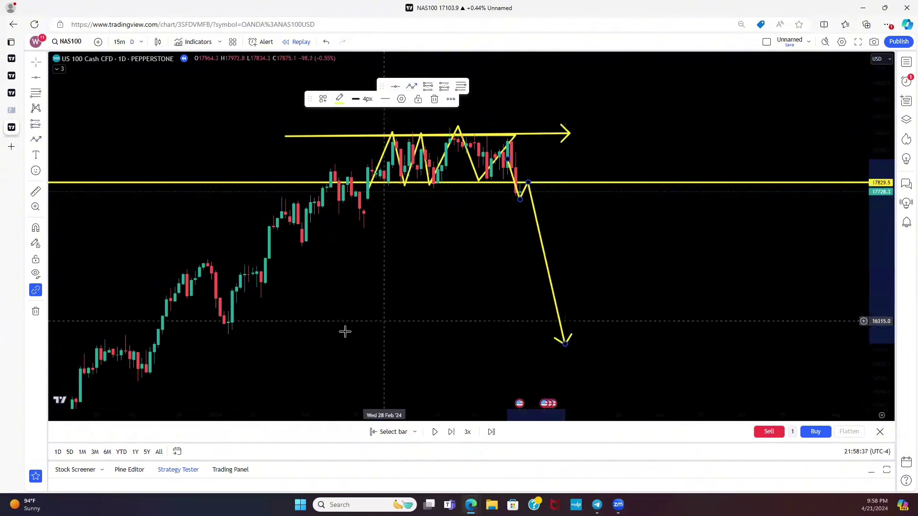
left_click(337, 339)
scroll(408, 308, "right", 3)
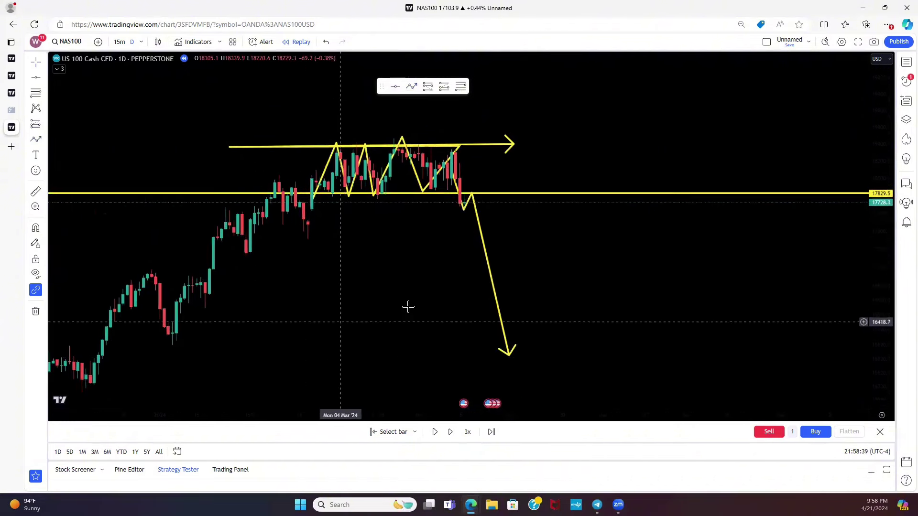
scroll(589, 301, "up", 2)
scroll(840, 271, "left", 5)
scroll(841, 272, "right", 3)
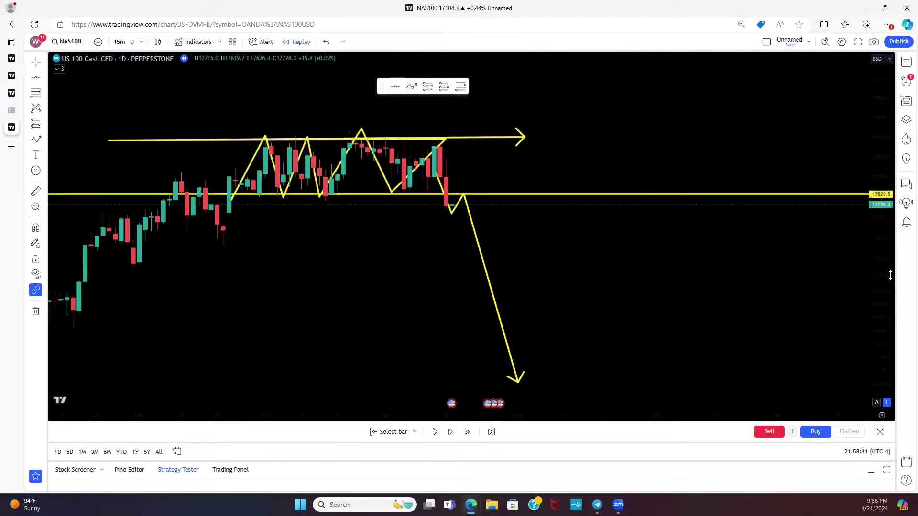
- Switch the chart to 15-minute candles and bring the recent bars into view
left_click(124, 44)
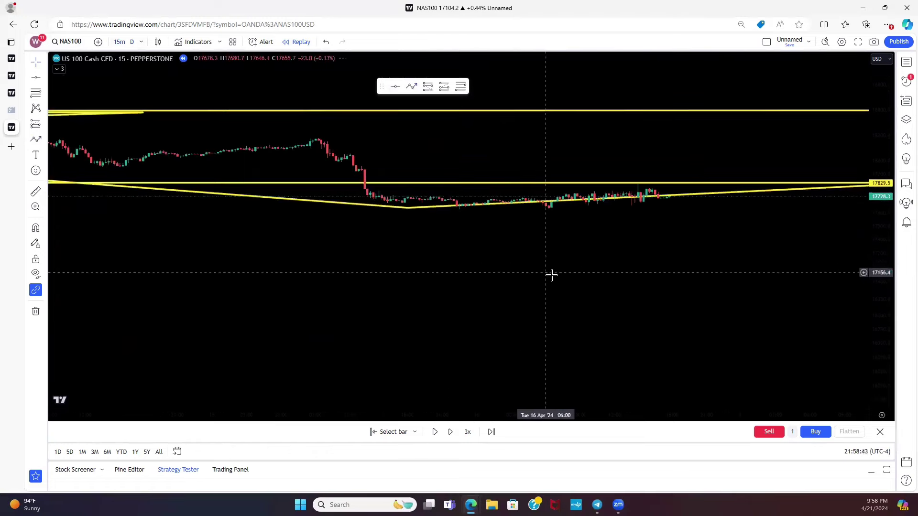
left_click_drag(604, 293, 419, 307)
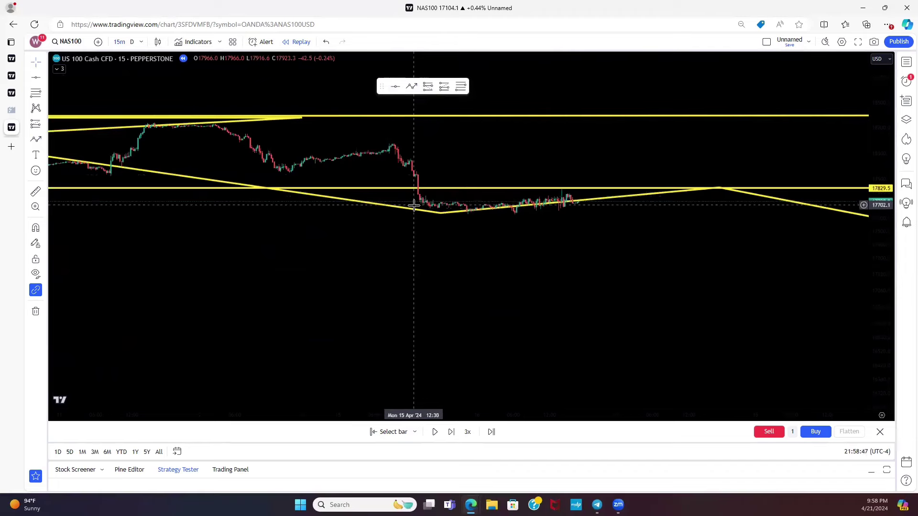
scroll(424, 211, "right", 5)
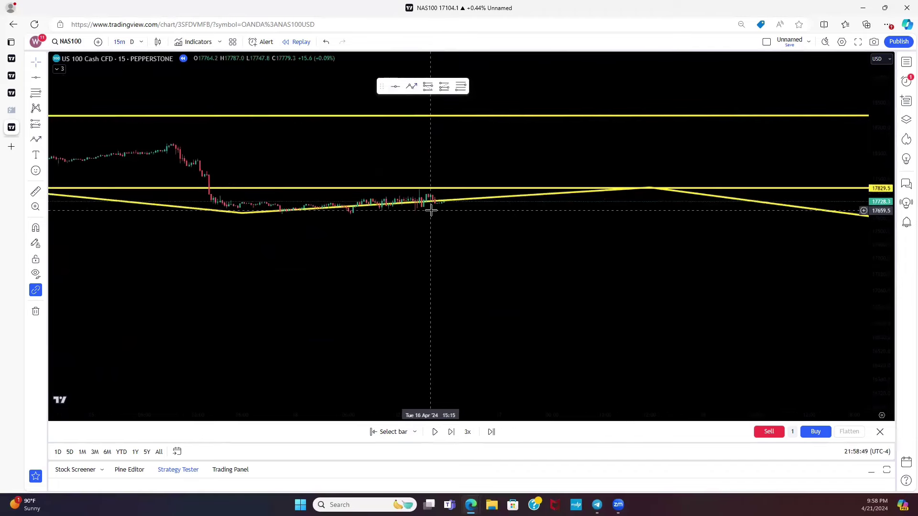
scroll(428, 191, "down", 5)
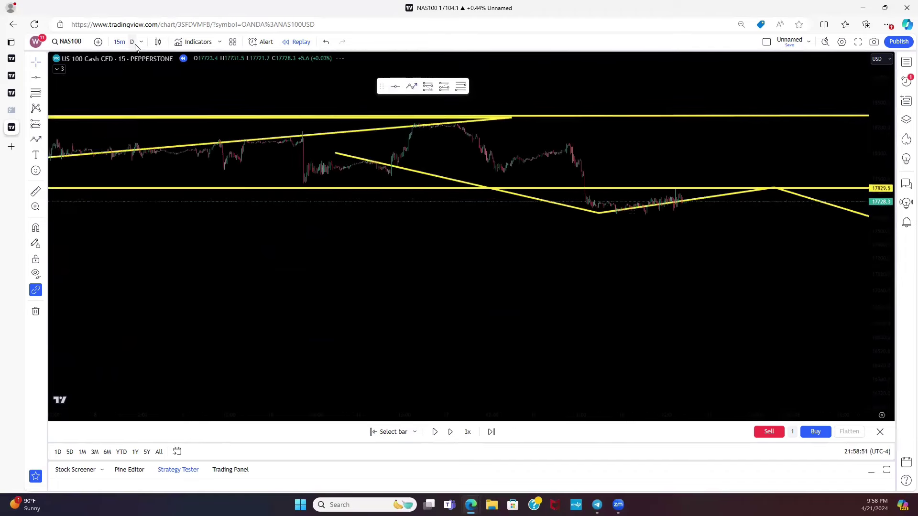
scroll(460, 266, "right", 2)
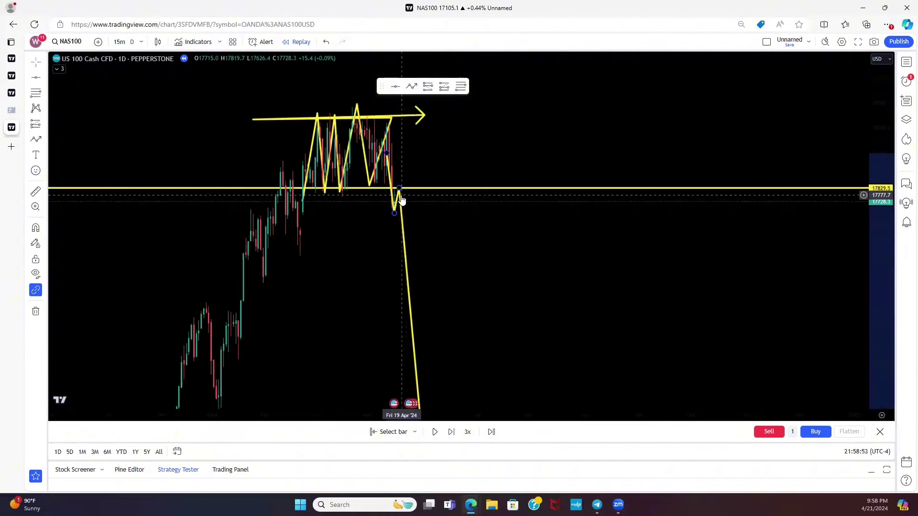
- Delete the downward projection arrow from the chart
key("Delete")
scroll(432, 265, "up", 5)
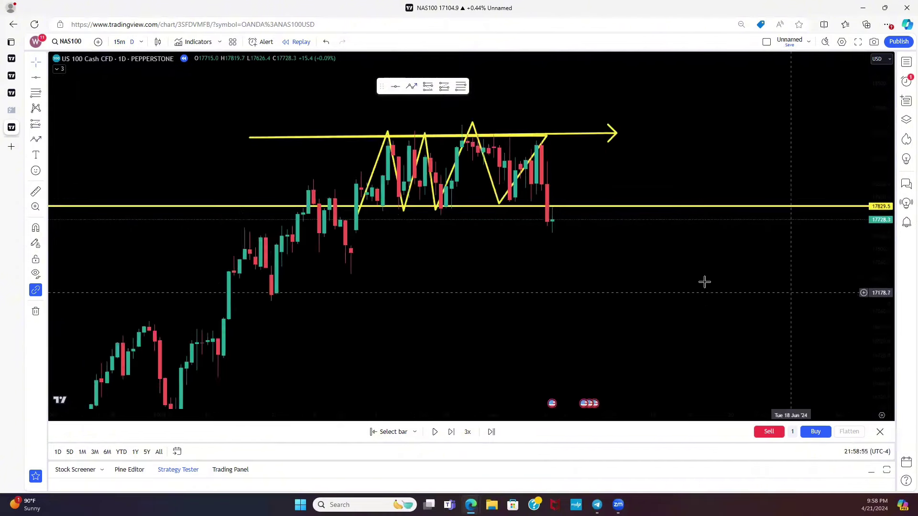
scroll(567, 258, "right", 2)
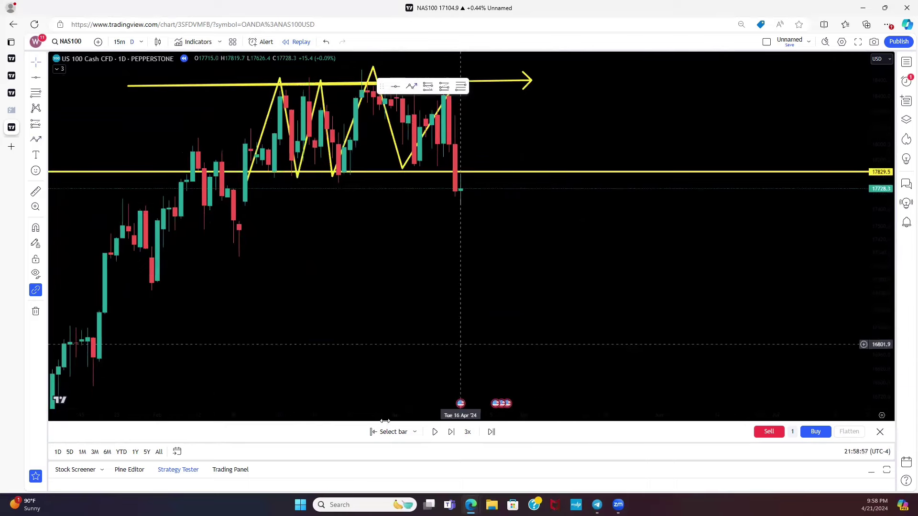
- Play the bar replay to reveal the sharp drop below support
left_click(434, 432)
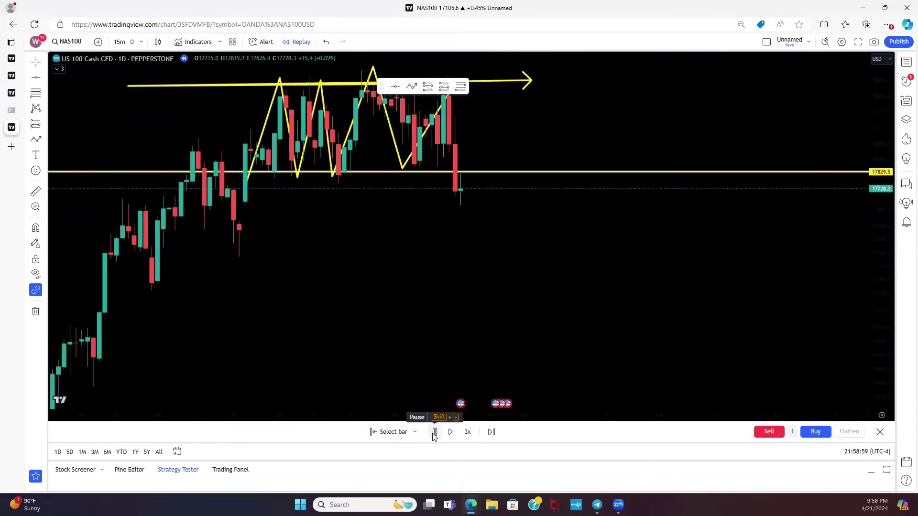
scroll(438, 305, "right", 2)
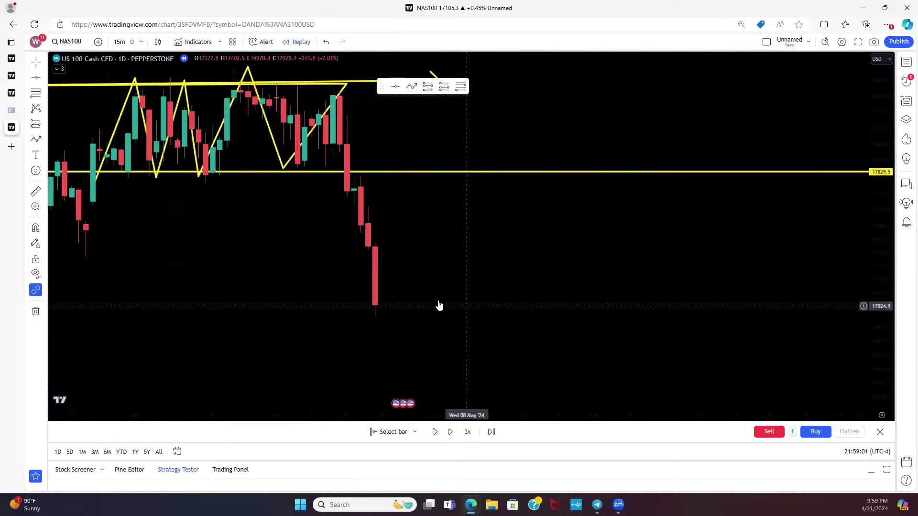
scroll(316, 332, "up", 2)
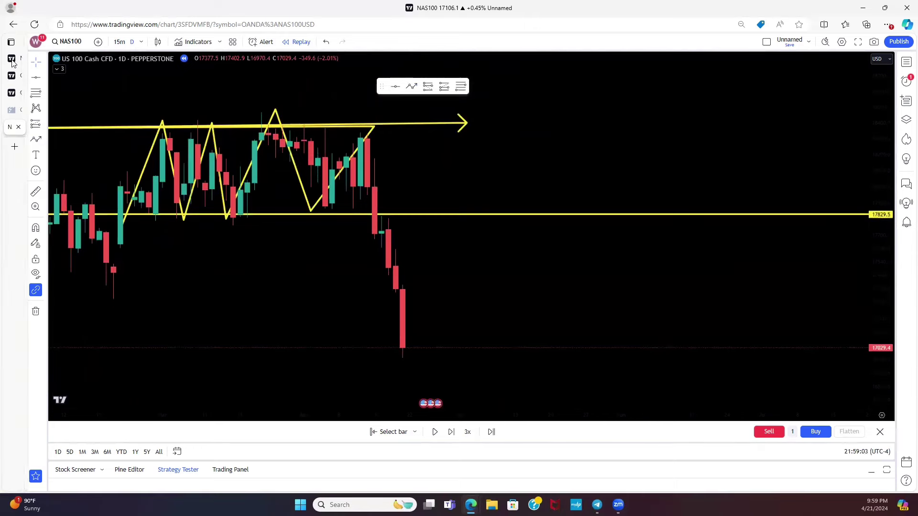
- Open the other NAS100USD chart, then move on to the GBPUSD 15-minute chart
left_click(12, 59)
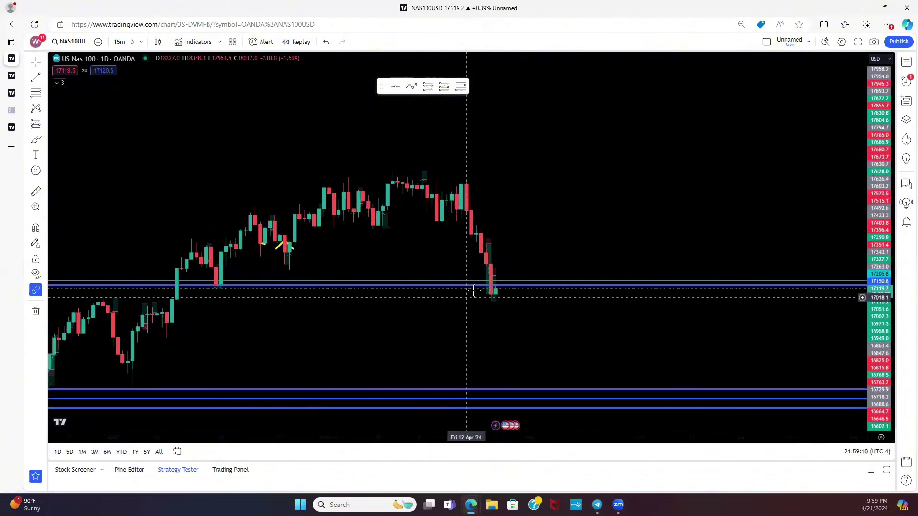
scroll(496, 328, "down", 2)
scroll(496, 335, "up", 2)
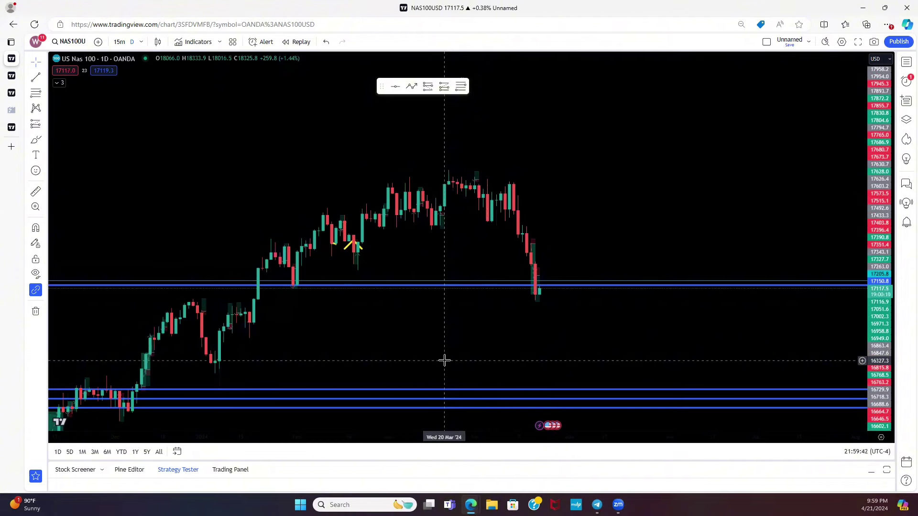
key("ctrl+Tab")
scroll(422, 314, "up", 3)
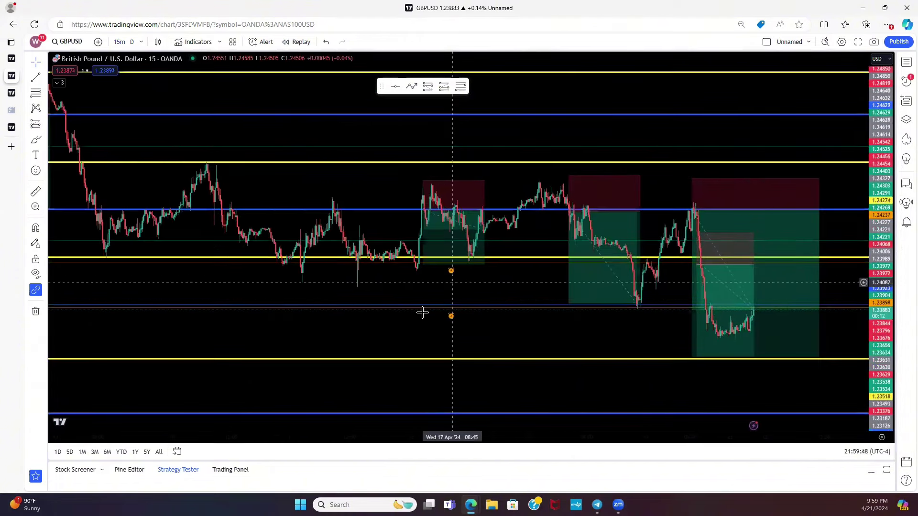
scroll(416, 287, "left", 10)
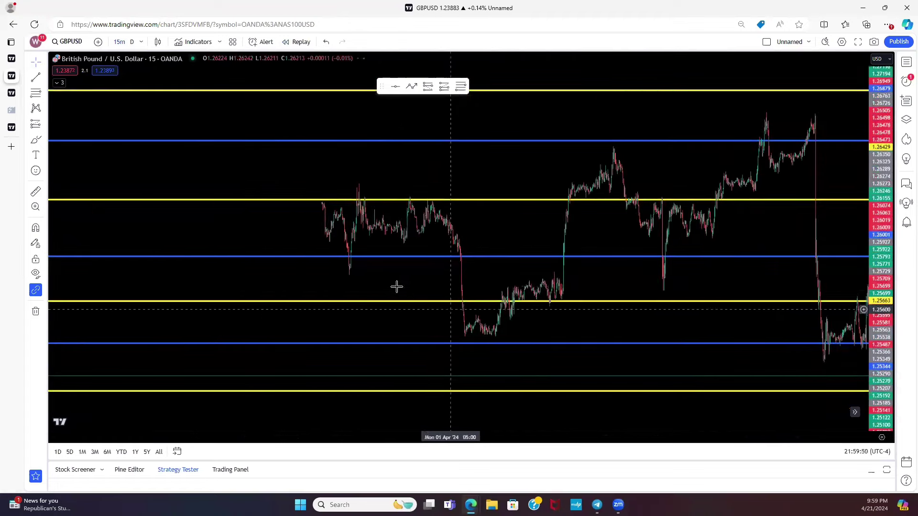
scroll(433, 281, "left", 5)
scroll(463, 269, "left", 8)
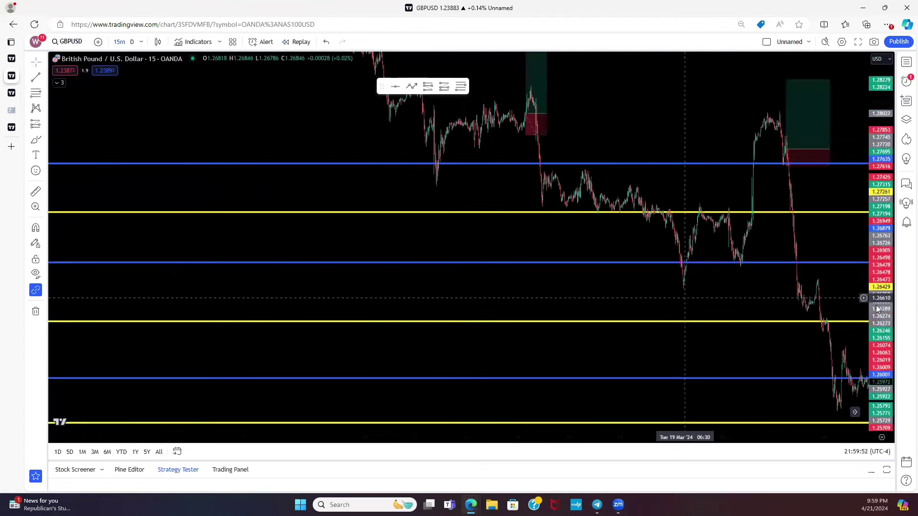
left_click_drag(445, 303, 847, 300)
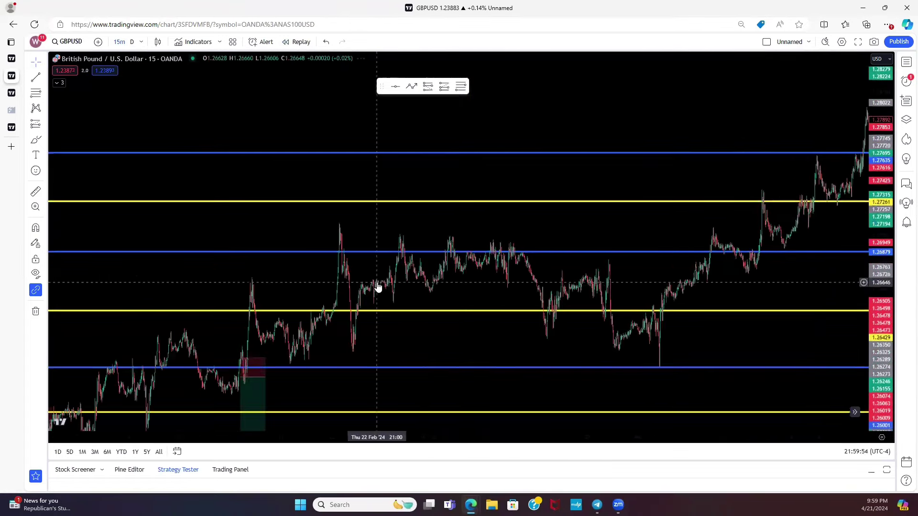
left_click_drag(375, 287, 720, 249)
scroll(368, 260, "left", 5)
scroll(529, 263, "left", 5)
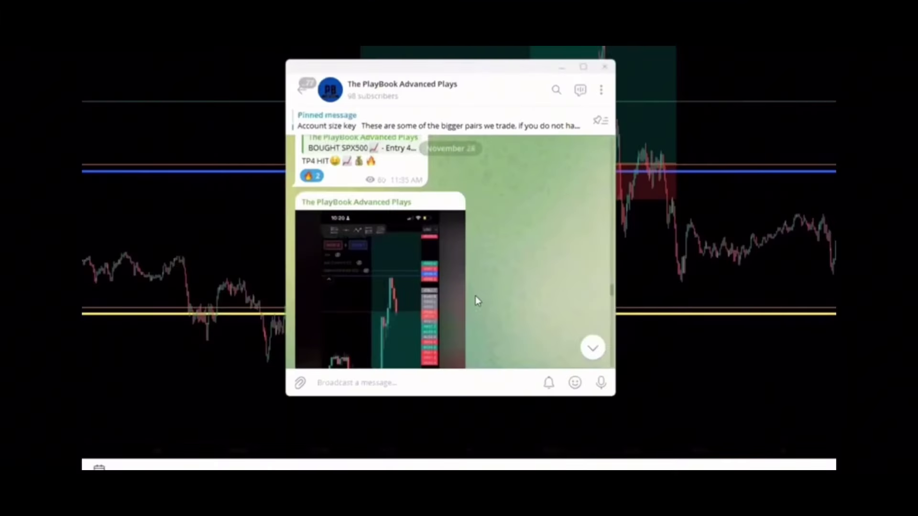
scroll(476, 270, "up", 5)
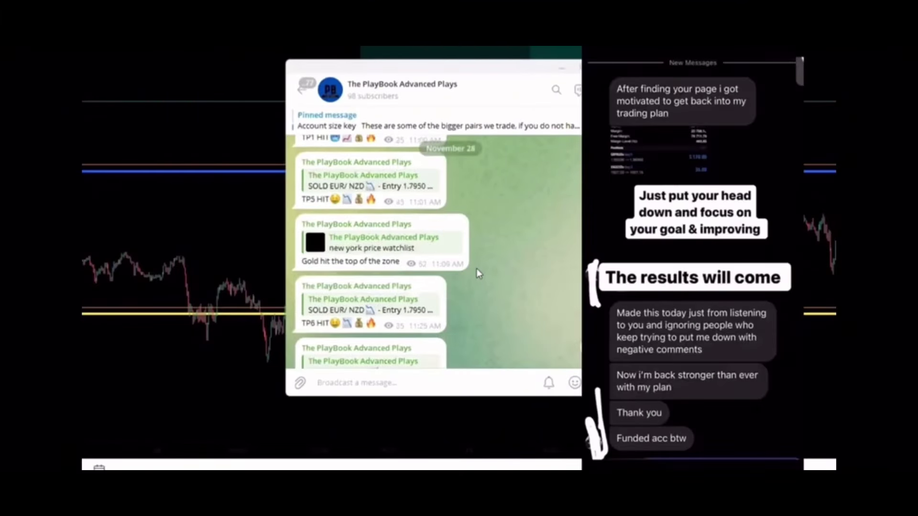
scroll(480, 280, "up", 5)
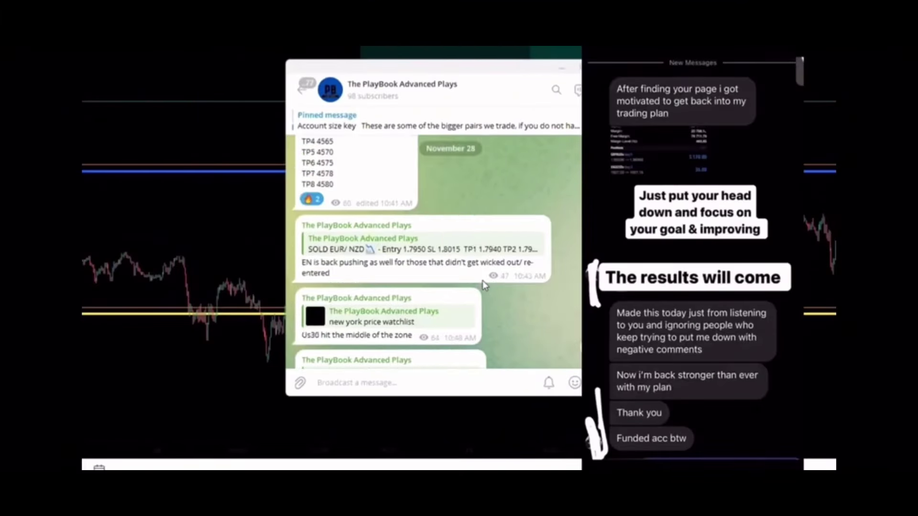
scroll(484, 286, "up", 3)
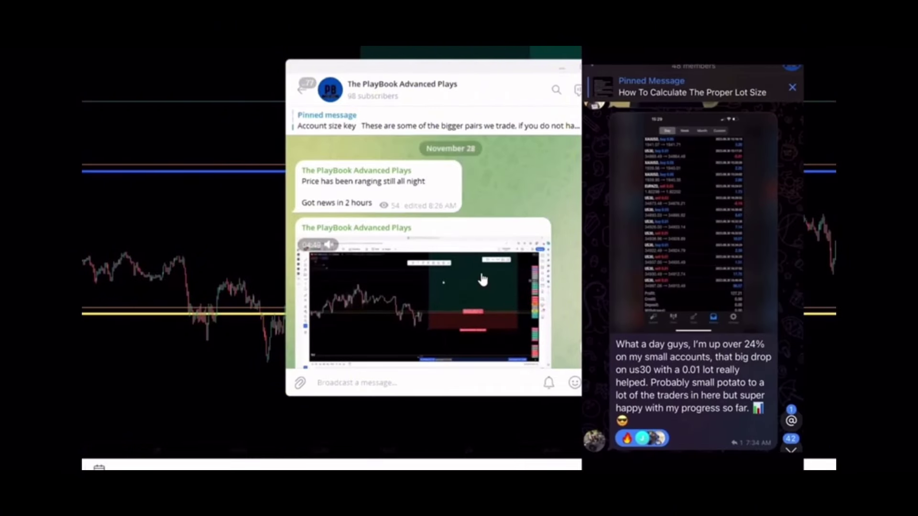
scroll(483, 280, "down", 2)
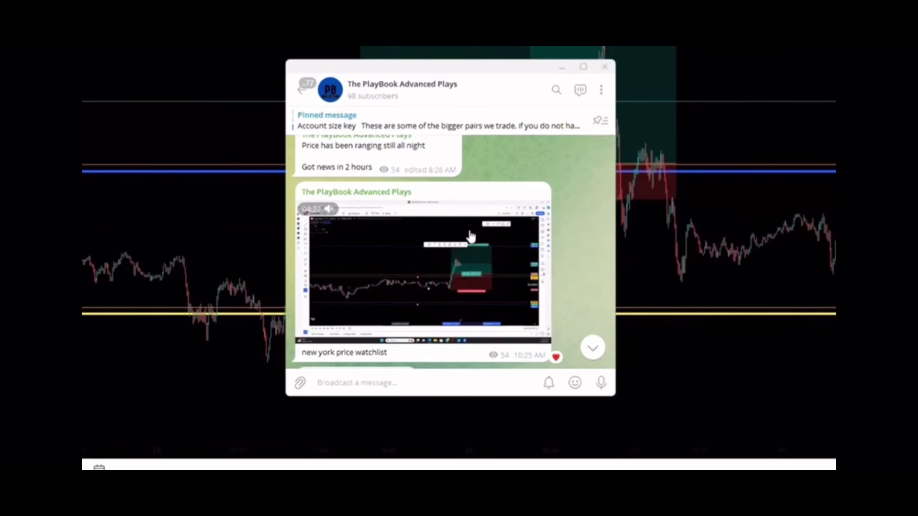
scroll(424, 268, "down", 10)
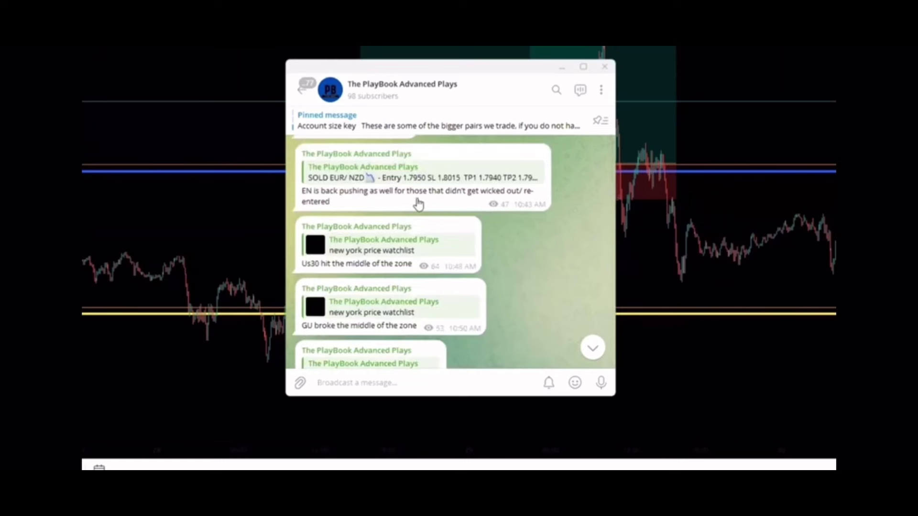
scroll(411, 203, "down", 1)
scroll(348, 225, "down", 1)
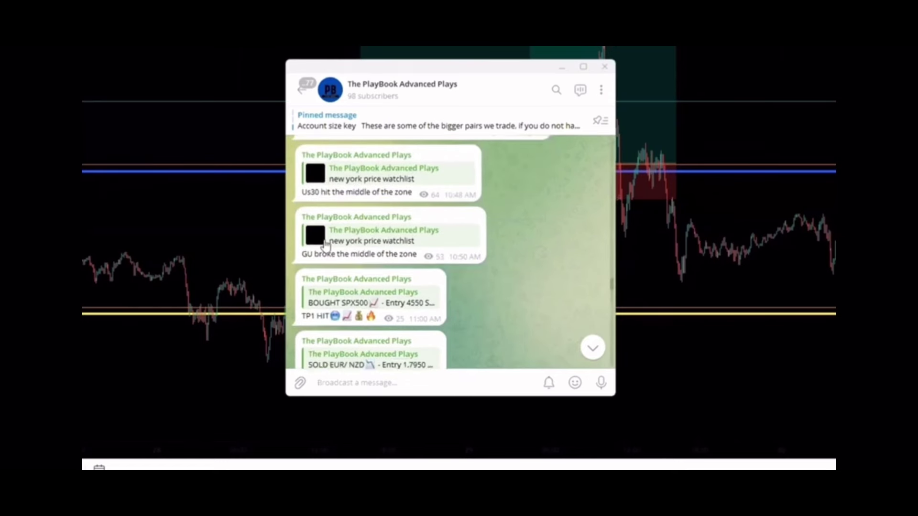
scroll(335, 239, "up", 6)
scroll(396, 236, "down", 3)
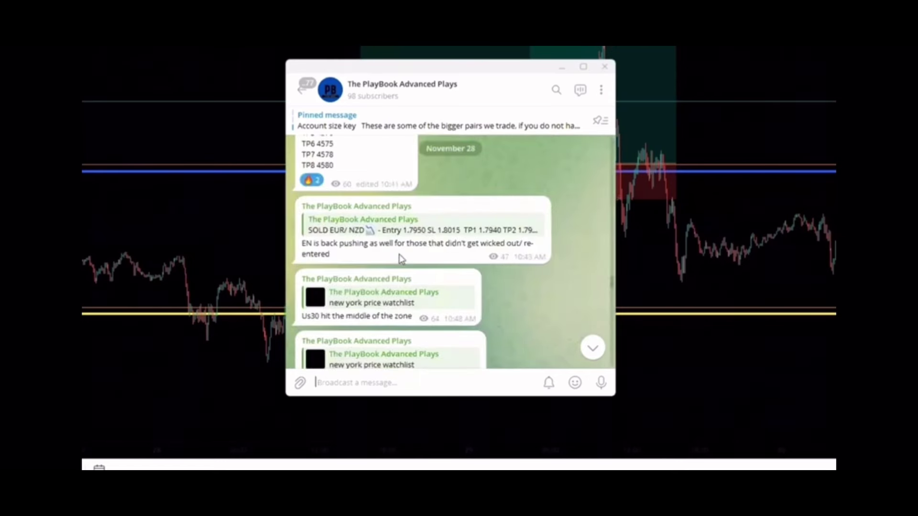
scroll(400, 258, "down", 10)
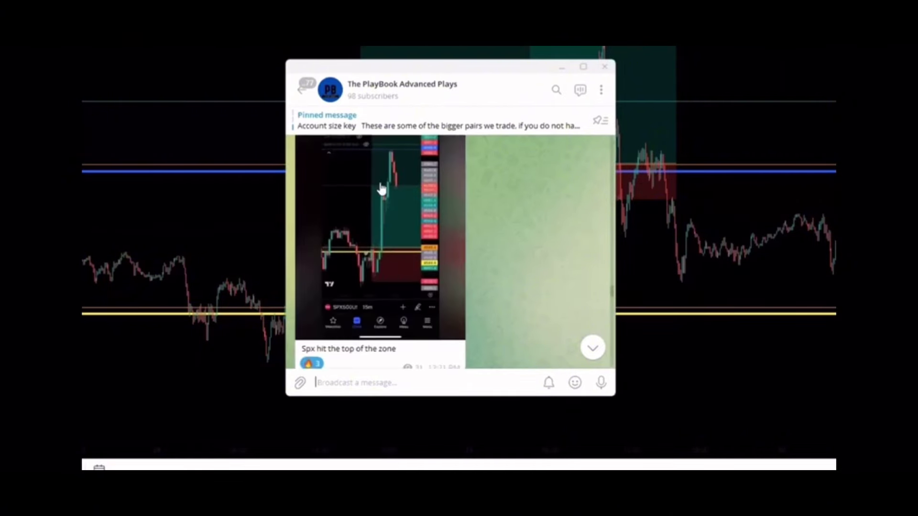
scroll(381, 189, "down", 10)
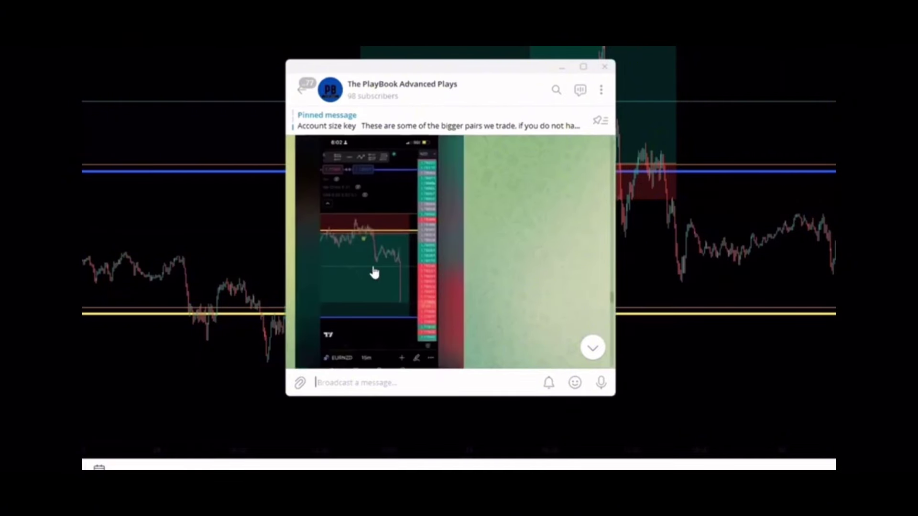
scroll(375, 272, "down", 10)
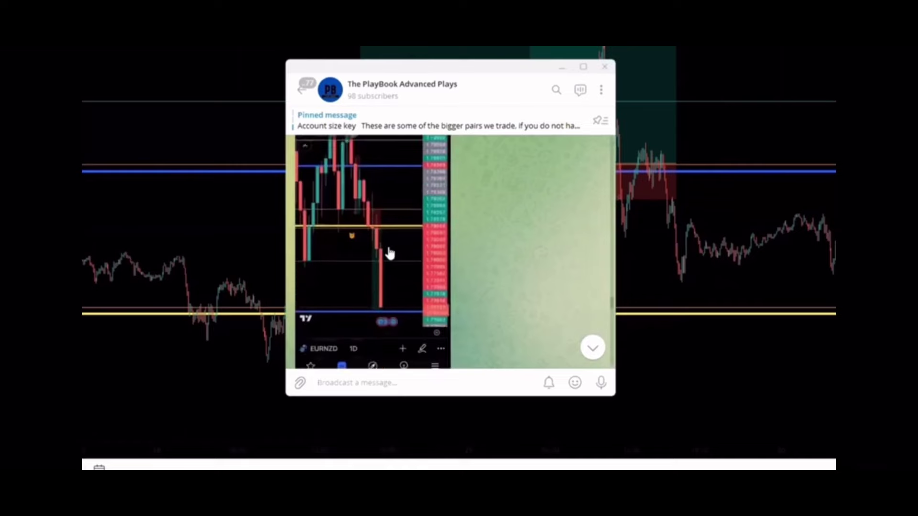
scroll(390, 254, "down", 10)
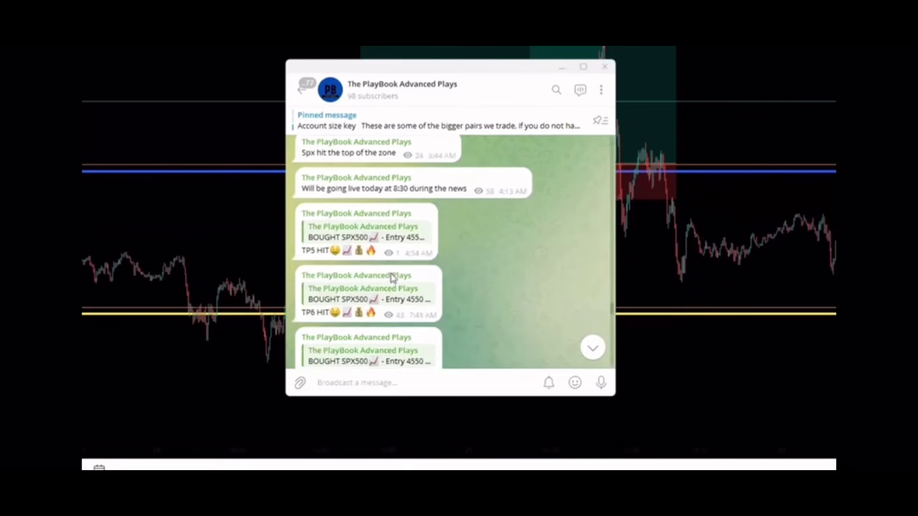
scroll(391, 277, "down", 5)
scroll(411, 270, "up", 3)
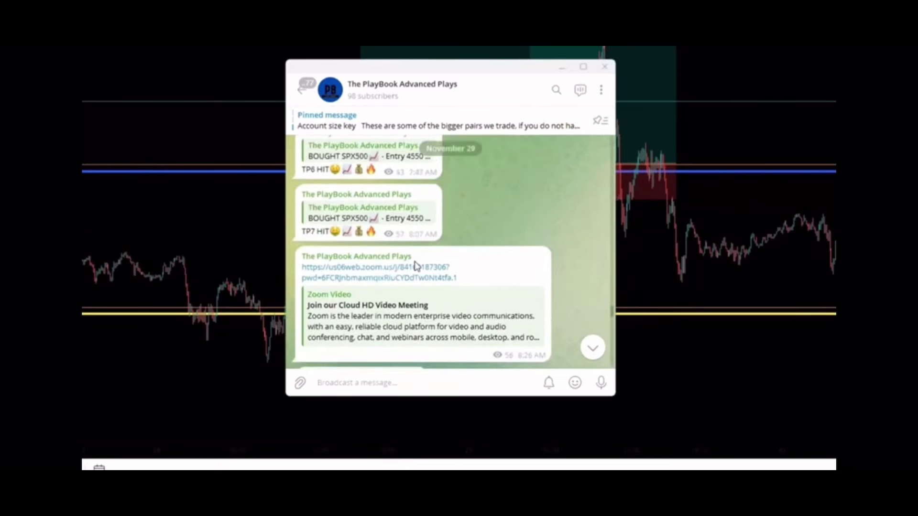
scroll(416, 265, "up", 1)
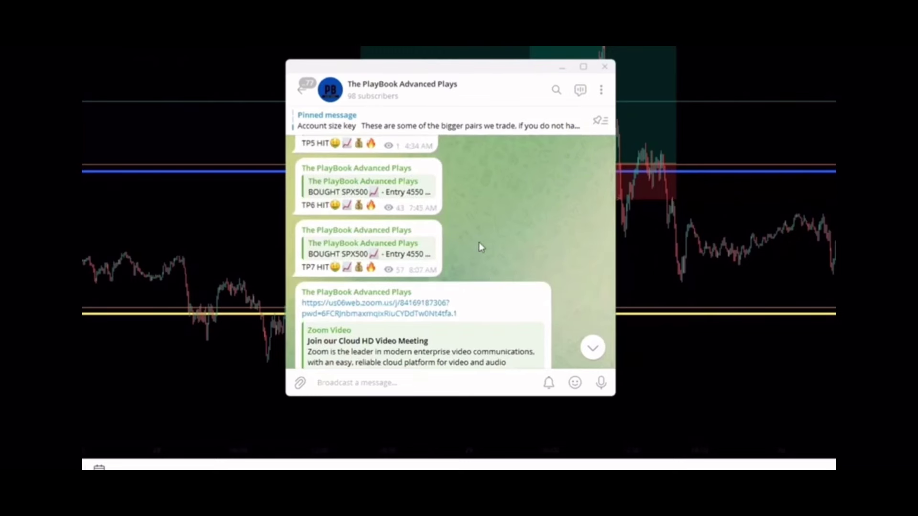
scroll(478, 244, "down", 3)
scroll(379, 238, "down", 5)
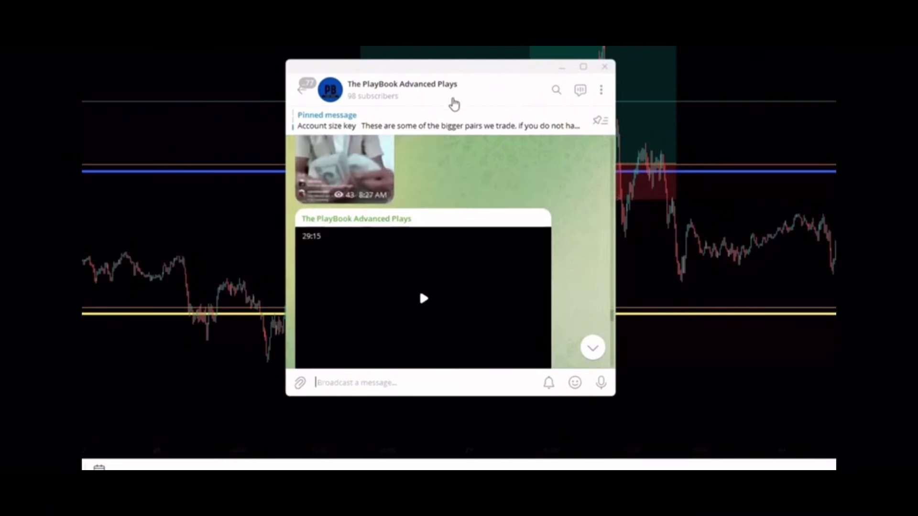
left_click(424, 99)
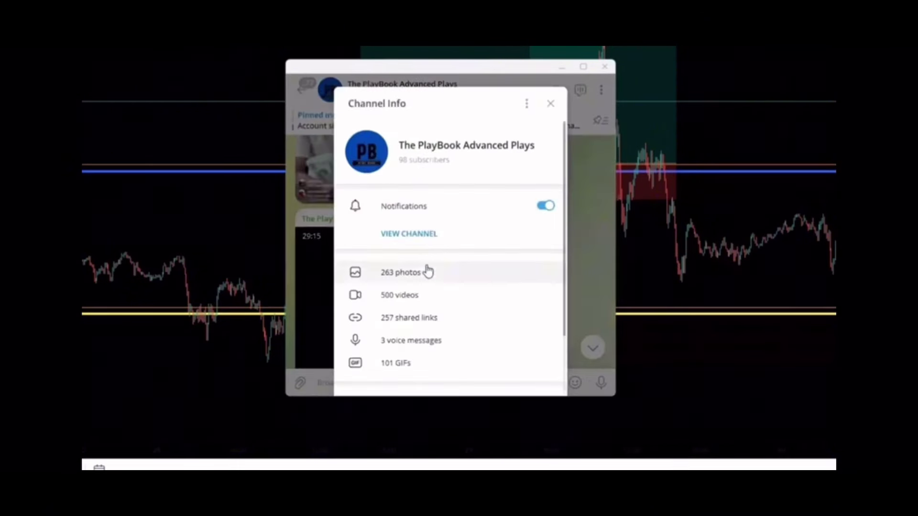
left_click(417, 297)
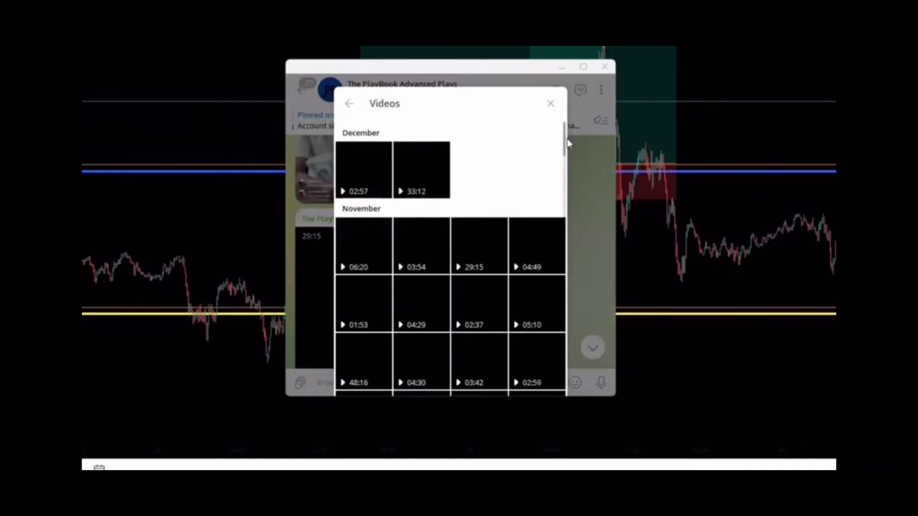
scroll(567, 143, "down", 10)
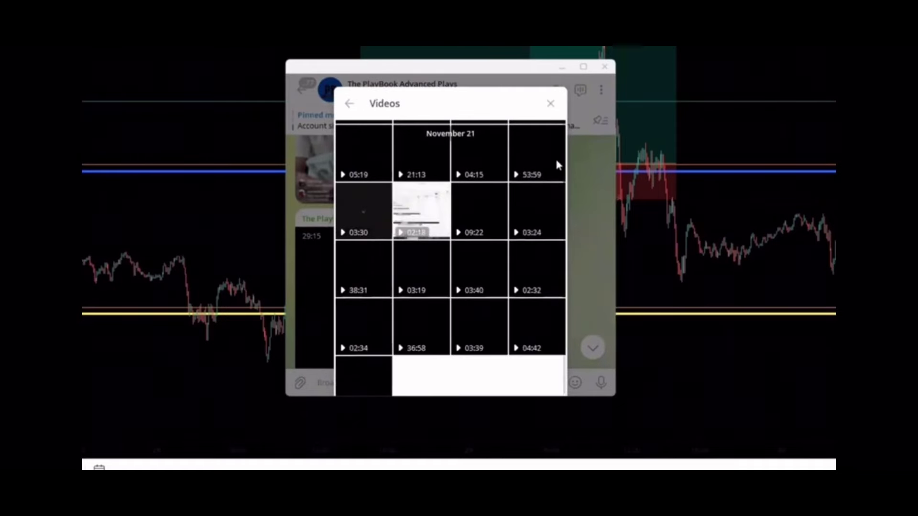
scroll(547, 201, "down", 8)
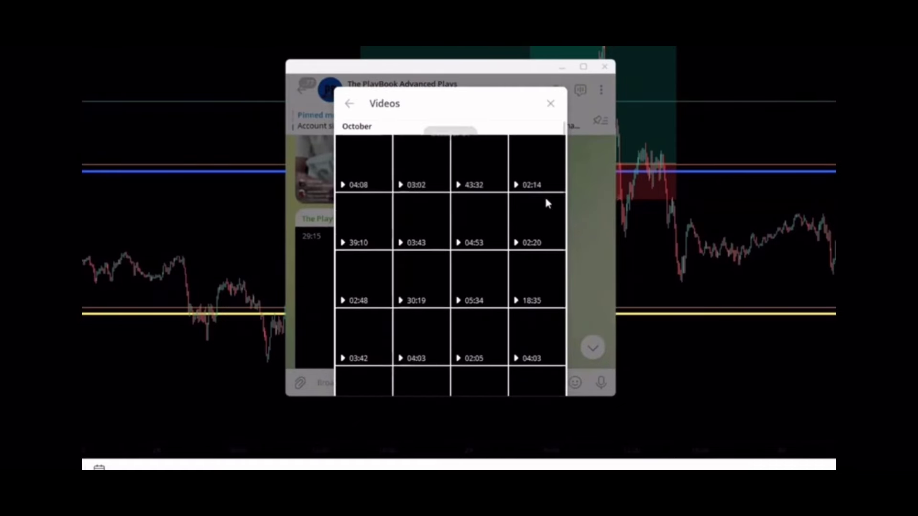
scroll(548, 203, "down", 20)
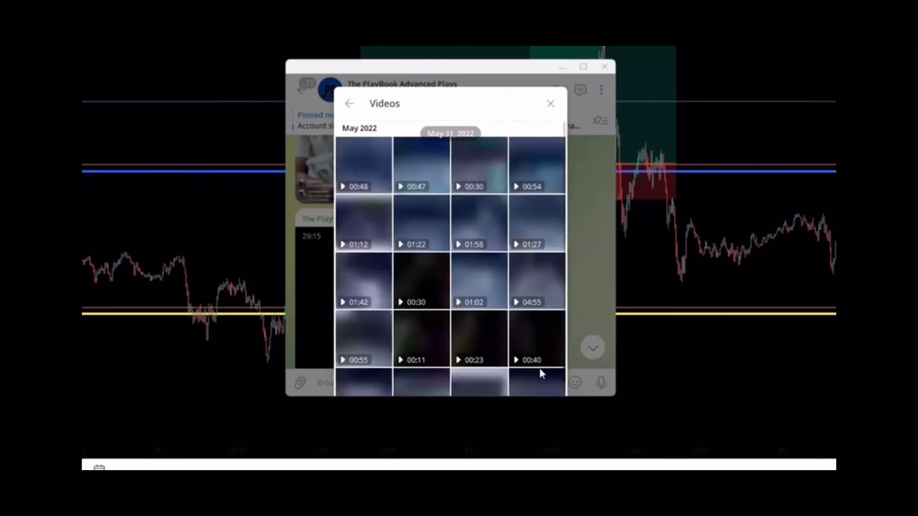
scroll(542, 374, "down", 3)
left_click(551, 103)
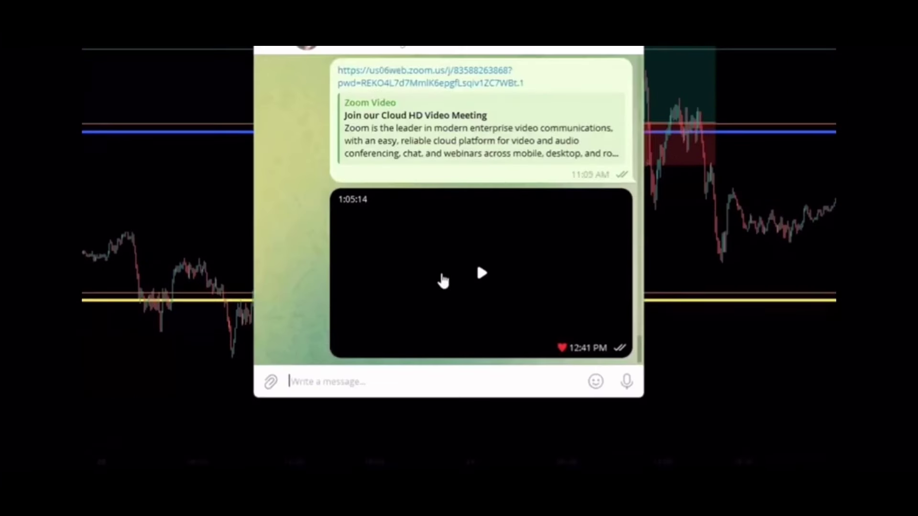
- Scroll around the Zoom meeting-link message and the 1:05:14 video post
scroll(424, 177, "up", 1)
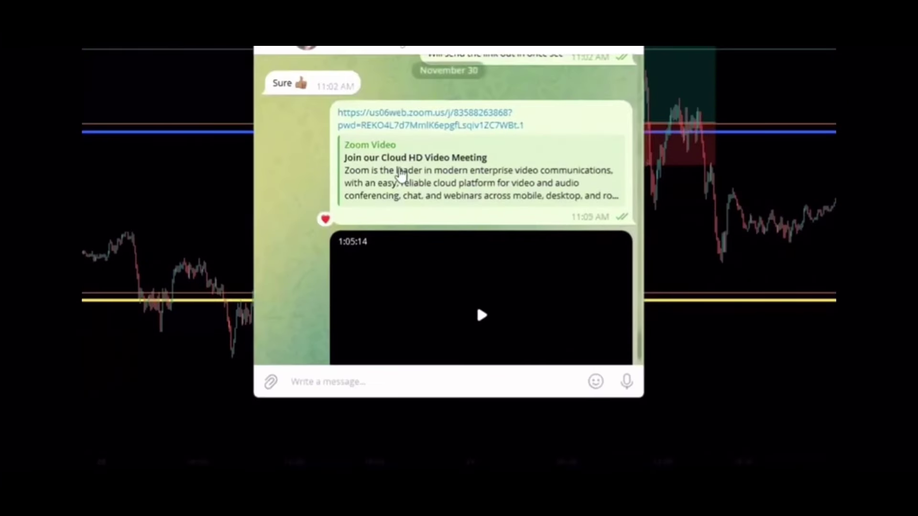
scroll(401, 174, "down", 1)
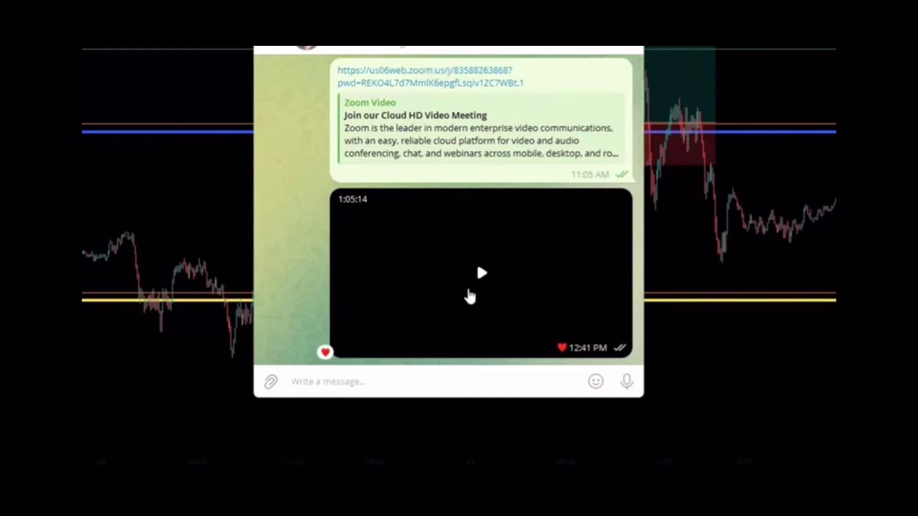
scroll(467, 294, "up", 1)
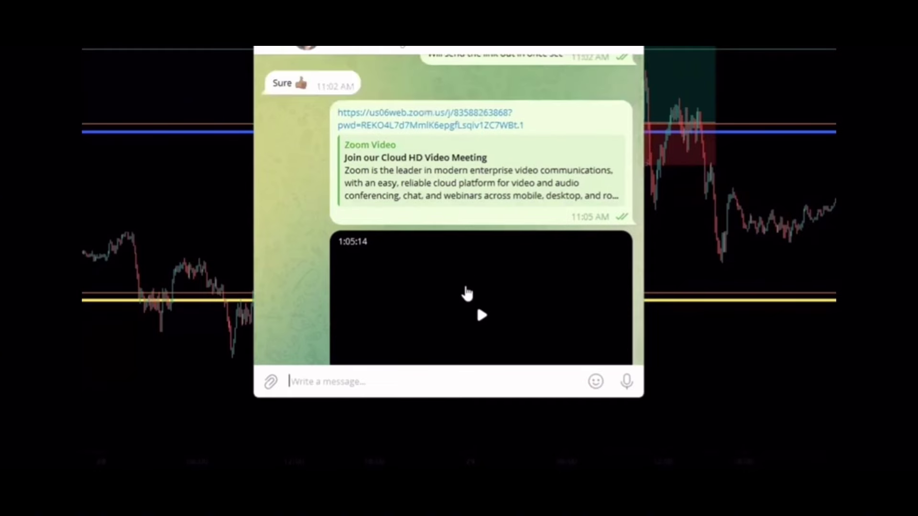